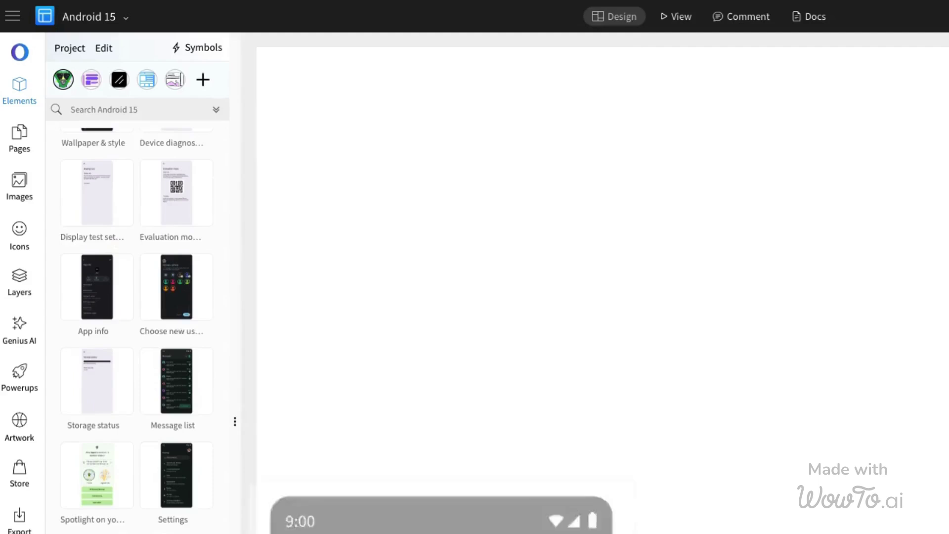
- Place the Android 15 pack's light phone frame on the page and add the light top status bar inside its upper edge
scroll(137, 326, down, 5)
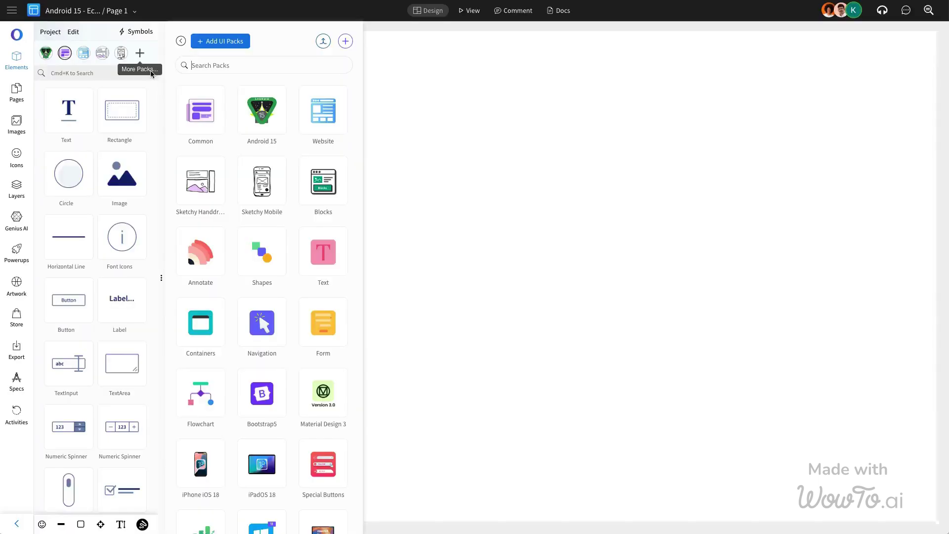
click(257, 108)
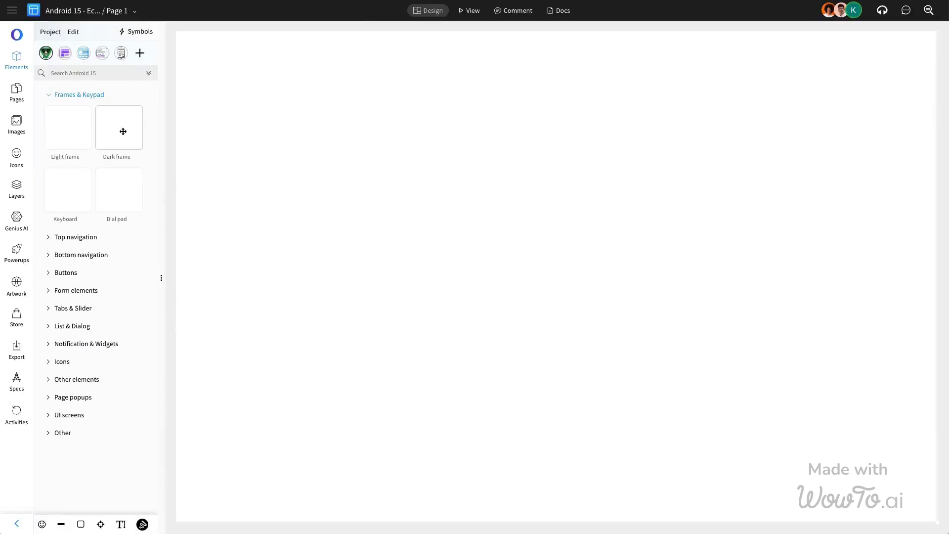
drag(653, 129, 545, 139)
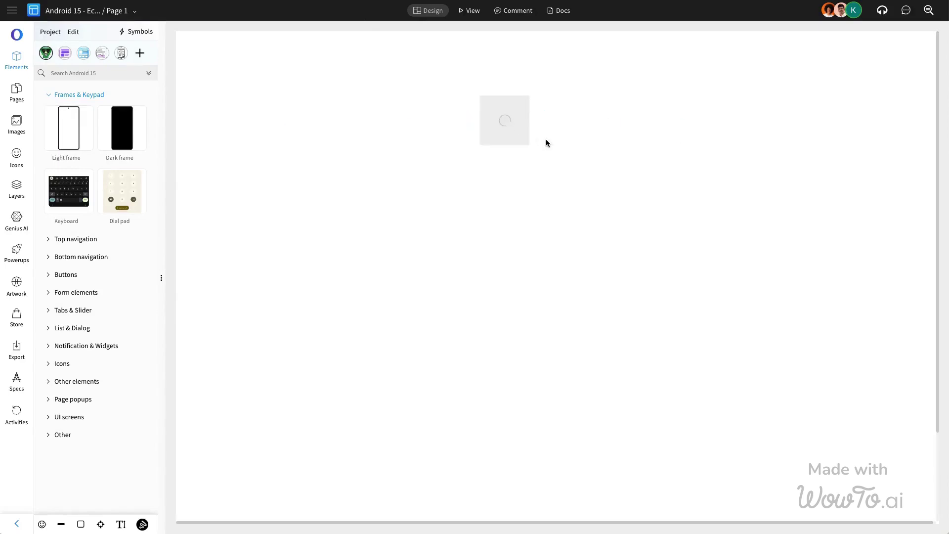
click(719, 224)
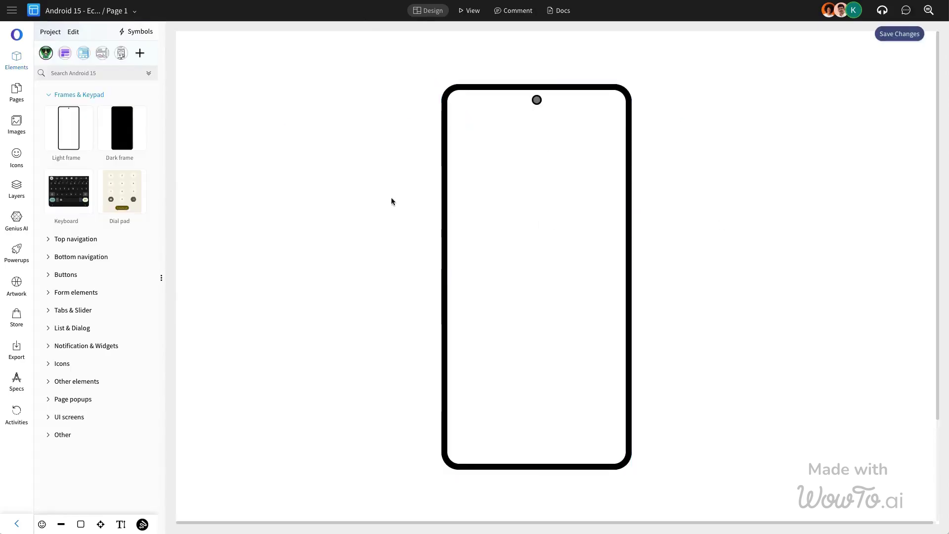
click(79, 241)
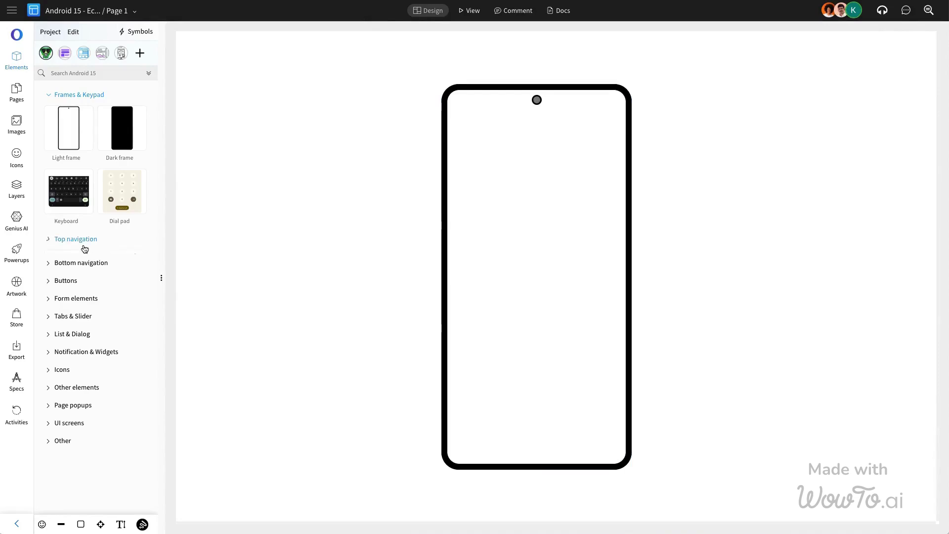
drag(99, 257, 514, 163)
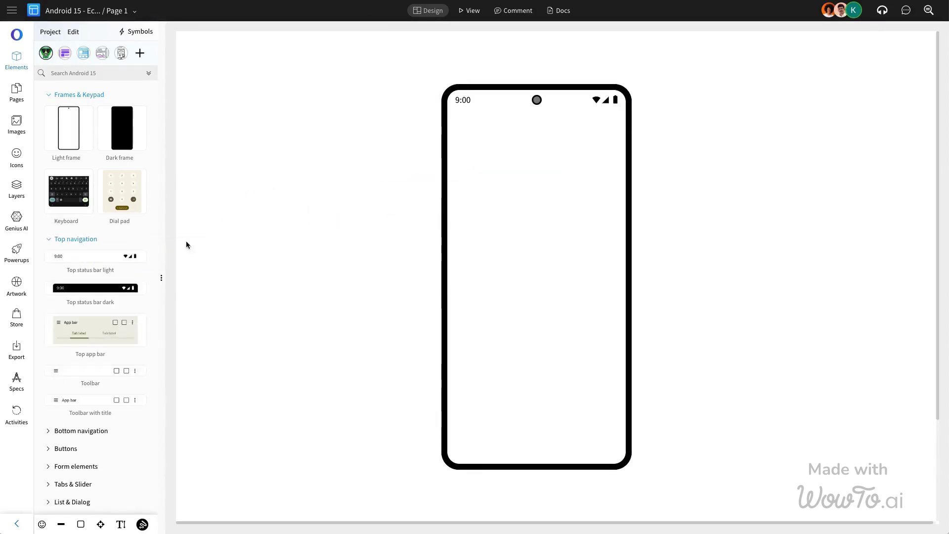
- Add the bottom navigation without label and the dark bottom bar inside the lower end of the phone frame
scroll(101, 317, down, 4)
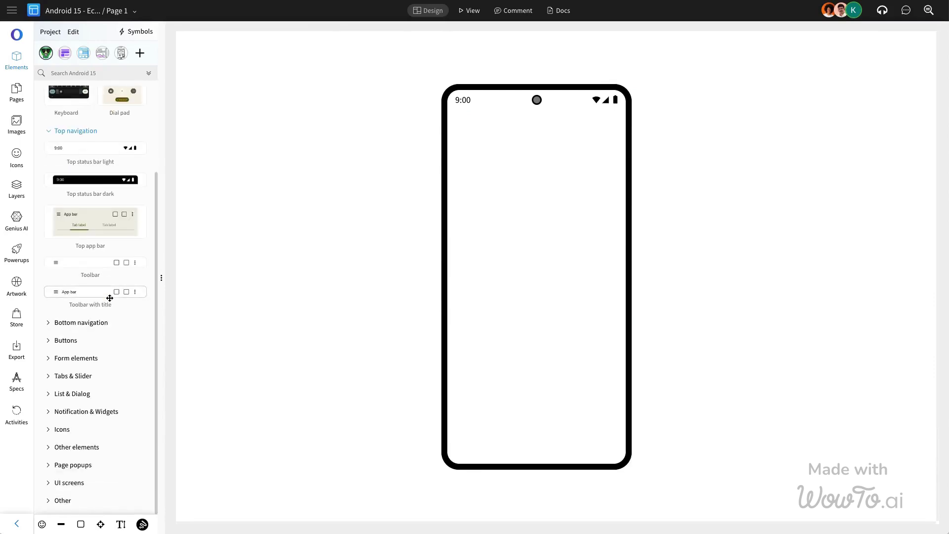
click(95, 324)
scroll(106, 313, down, 8)
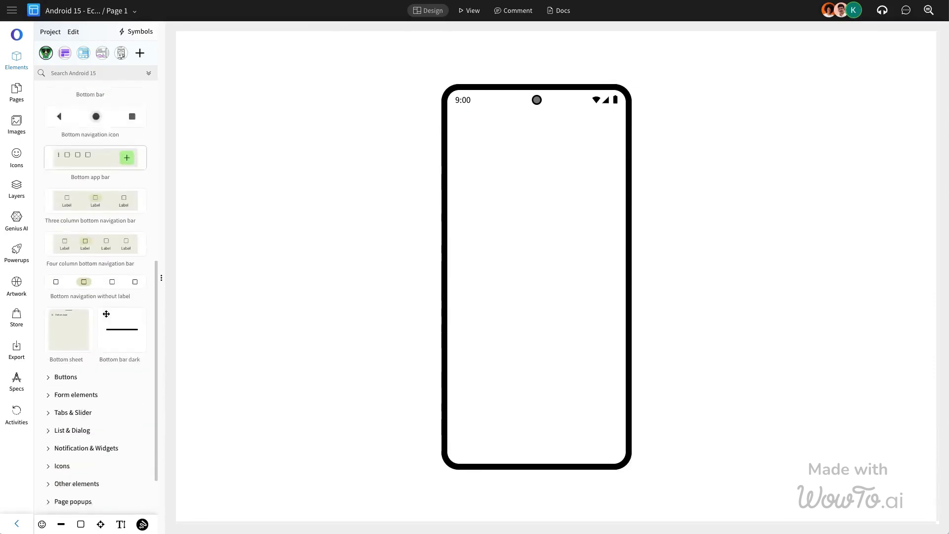
drag(145, 269, 519, 409)
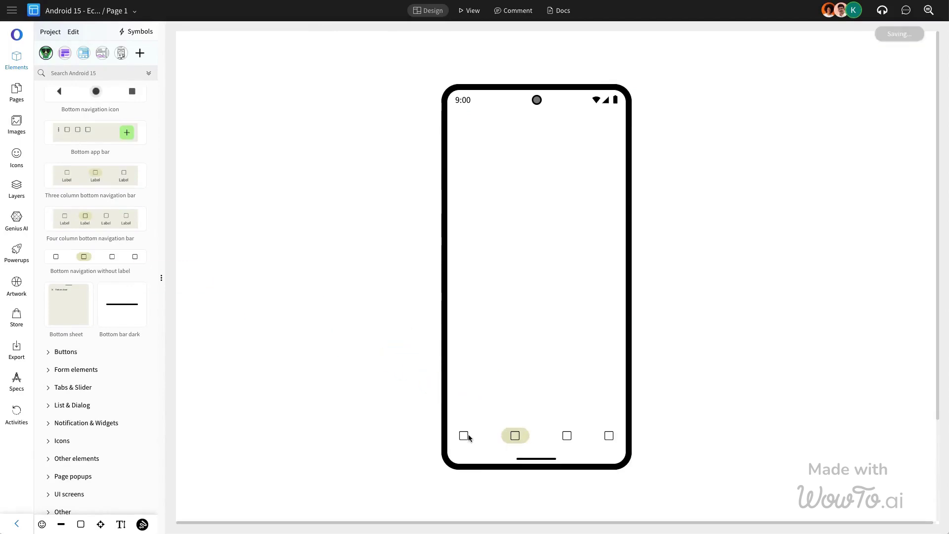
- Replace the first bottom navigation placeholder with a solid home icon, size it 22 by 22, and realign it in the row
click(464, 438)
double_click(464, 438)
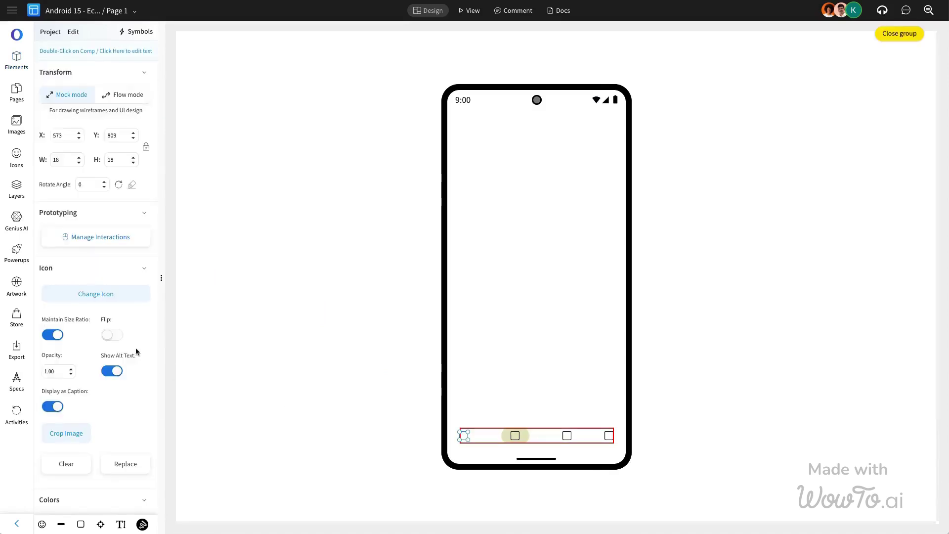
click(128, 293)
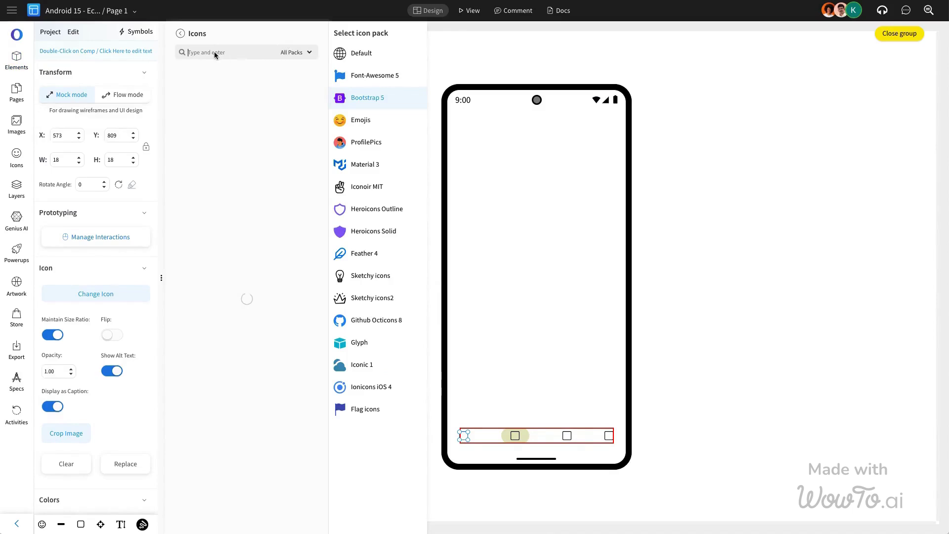
text(home)
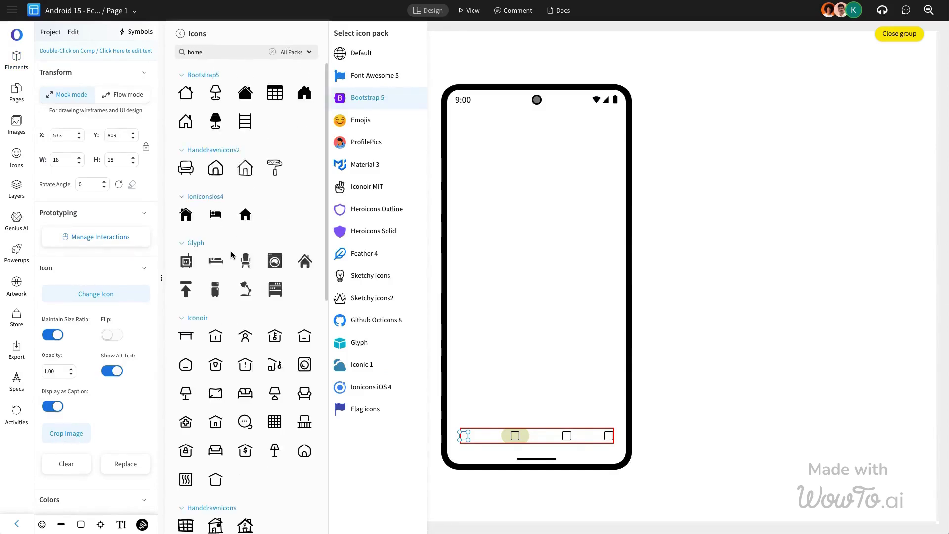
scroll(231, 254, down, 5)
click(185, 286)
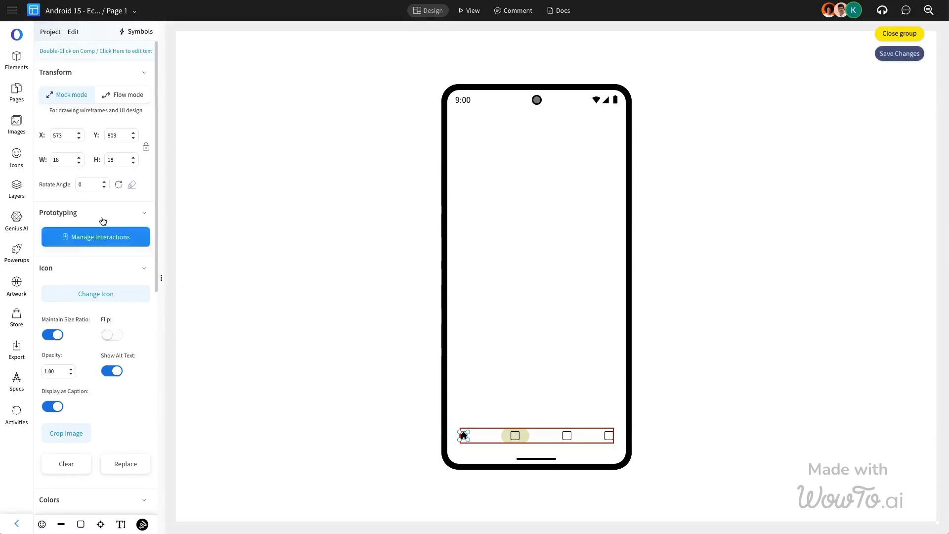
key(Return)
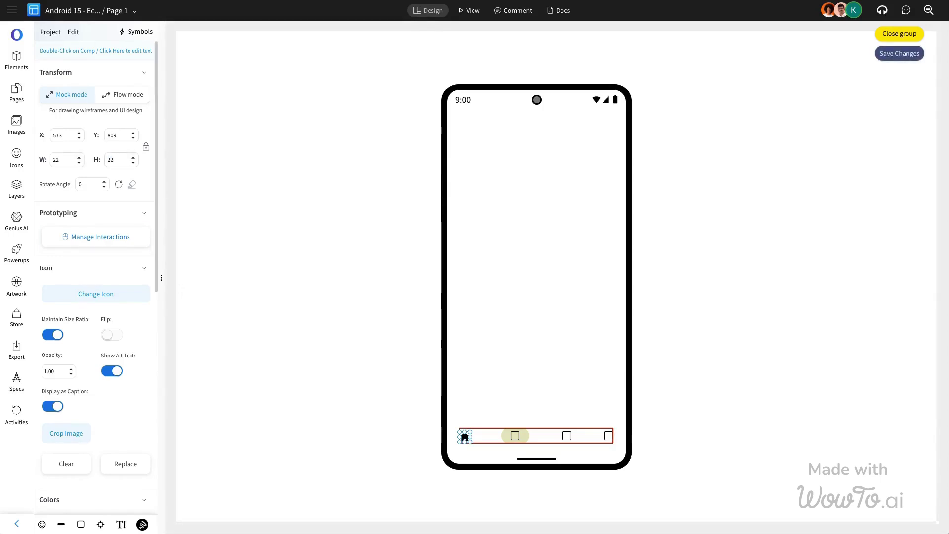
drag(464, 436, 466, 437)
- Replace the remaining navigation placeholders with search, heart and settings icons, and size the settings icon 22 by 22 in line with the row
click(521, 440)
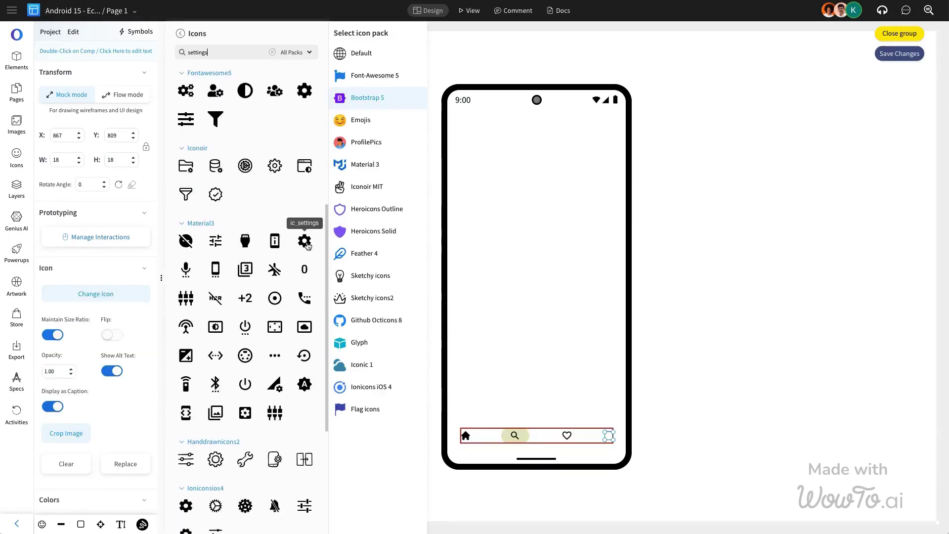
click(306, 244)
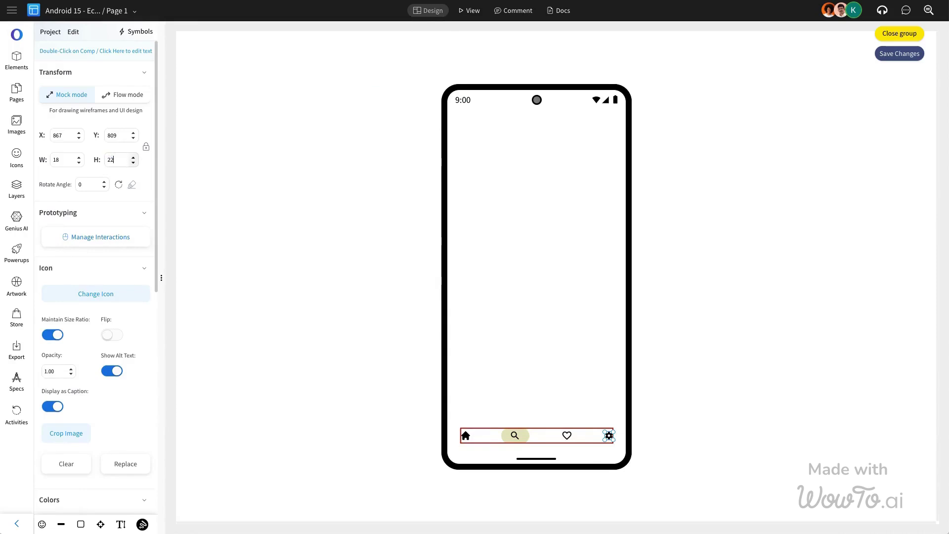
key(Return)
drag(613, 439, 611, 437)
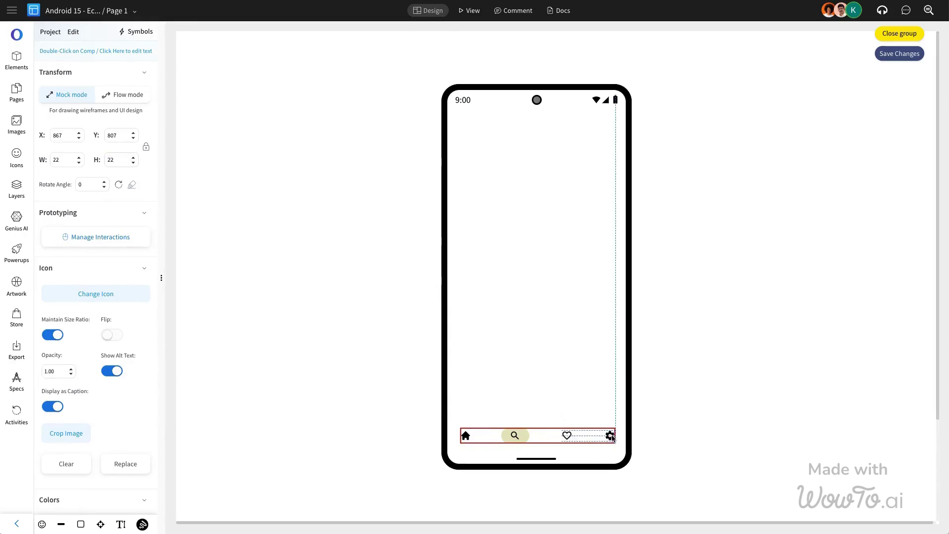
- Close the navigation group, center it within the phone frame, and give the phone screen a cream fill
click(585, 408)
click(527, 437)
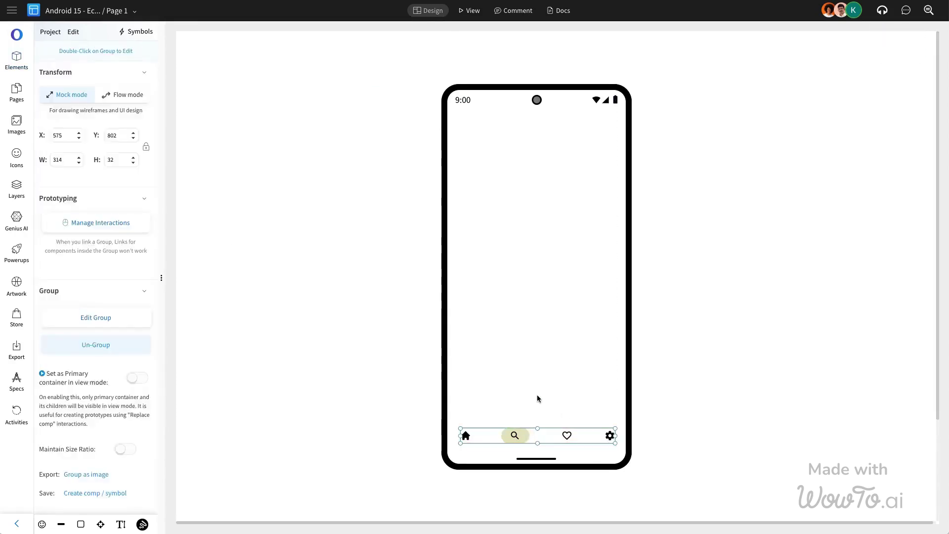
shift+click(537, 394)
click(338, 325)
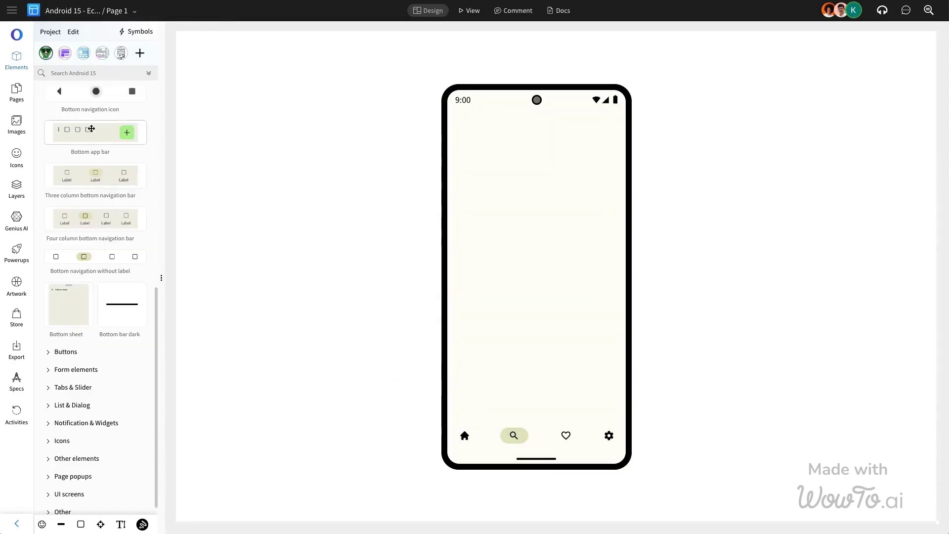
- Rename Page 1 as Frame
click(16, 89)
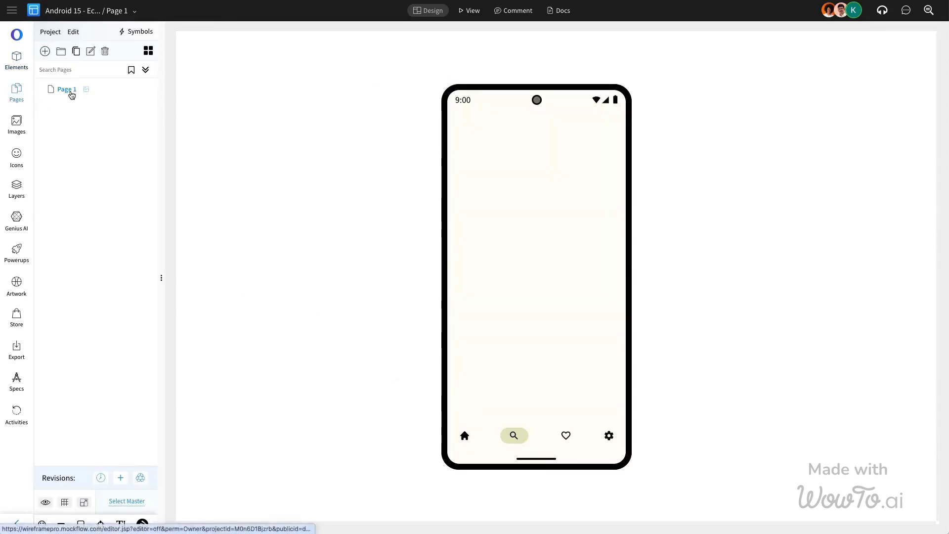
double_click(70, 91)
key(ctrl+a)
text(F)
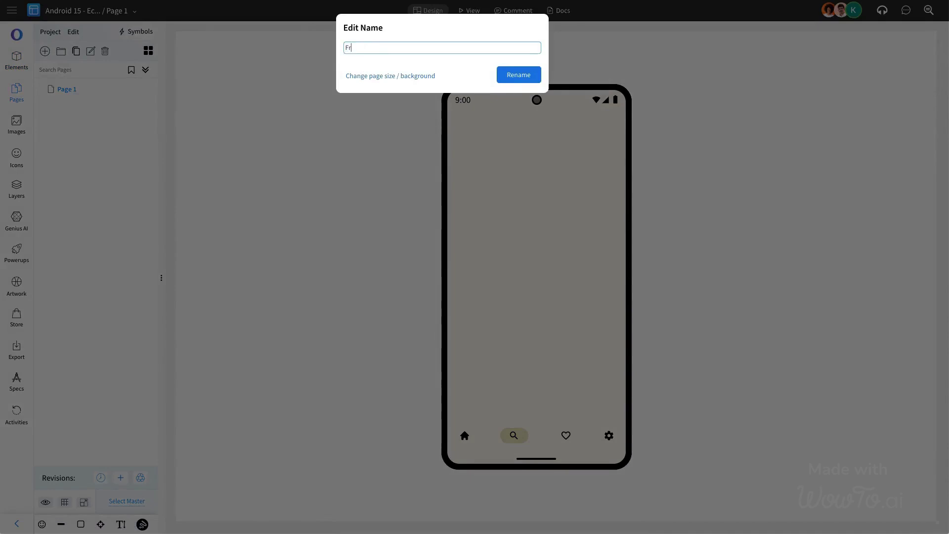
key(Return)
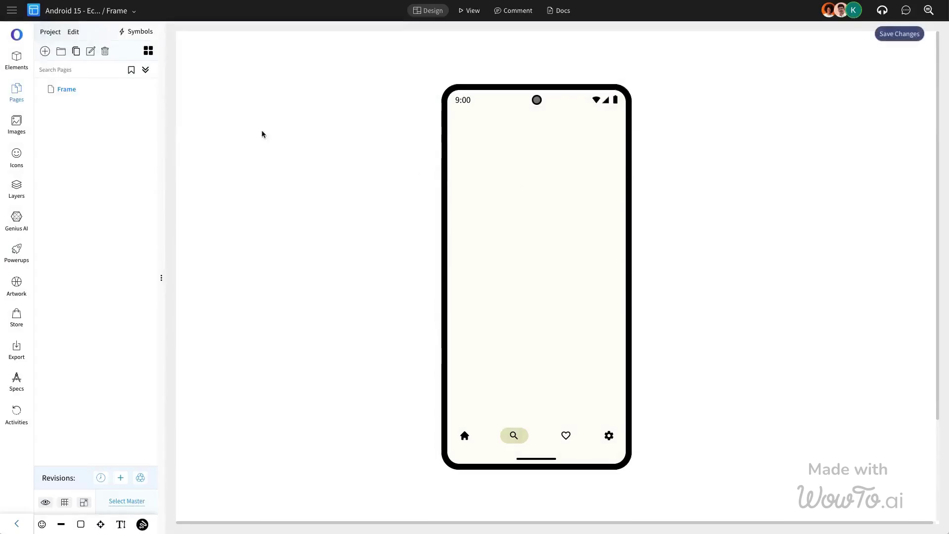
- Add a second page and name it Home
click(45, 52)
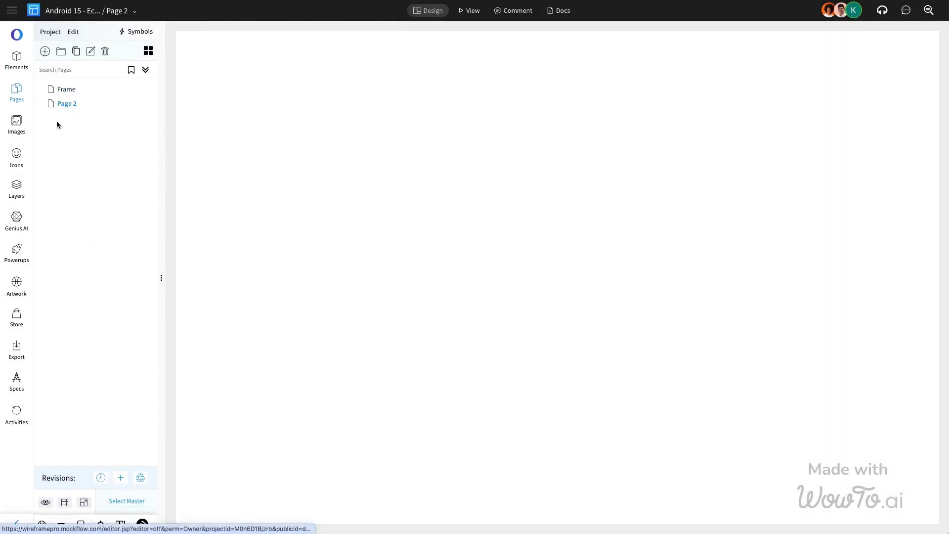
double_click(67, 103)
key(ctrl+a)
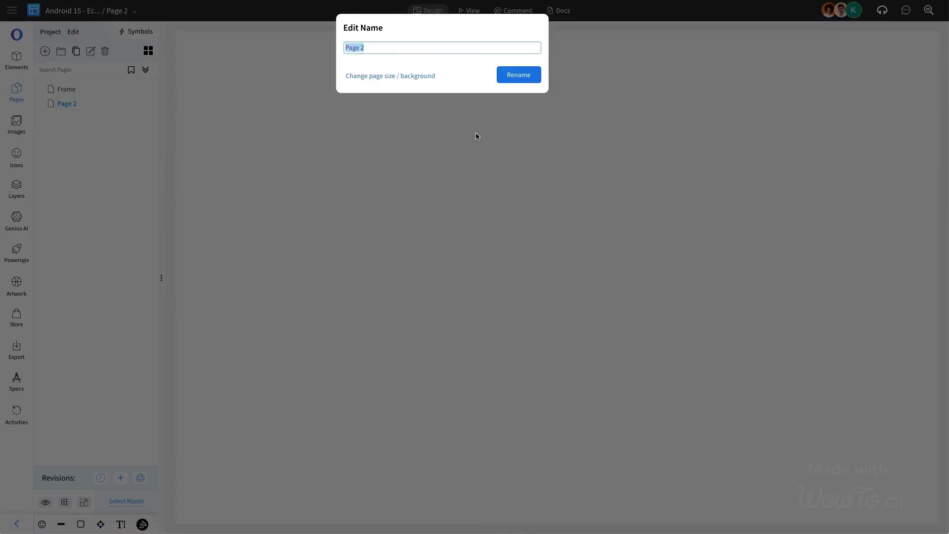
text(Home)
key(Return)
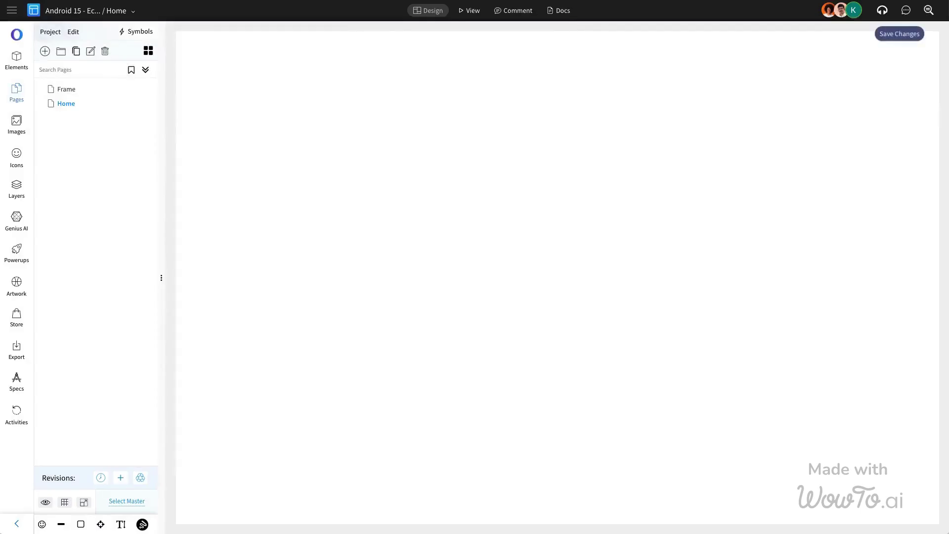
- Set the Frame page as the master page of Home
click(129, 500)
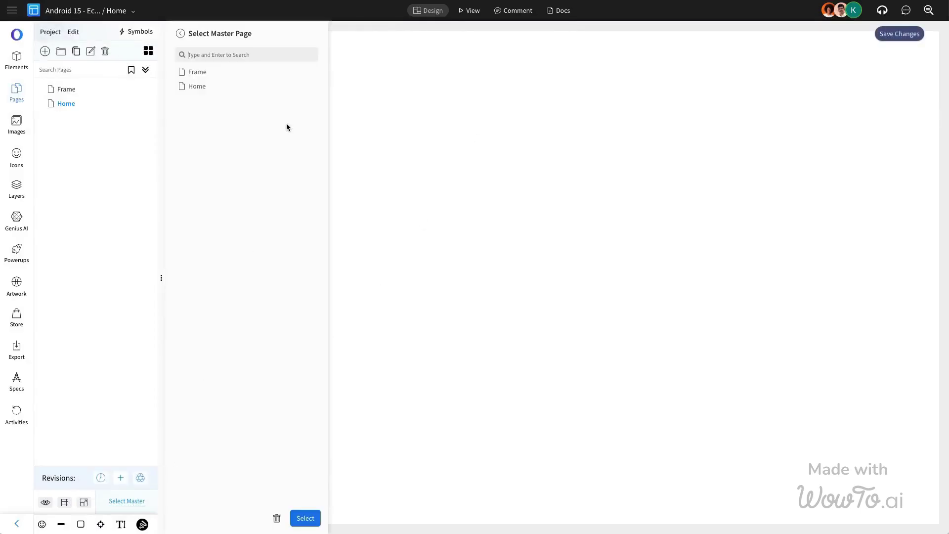
click(200, 72)
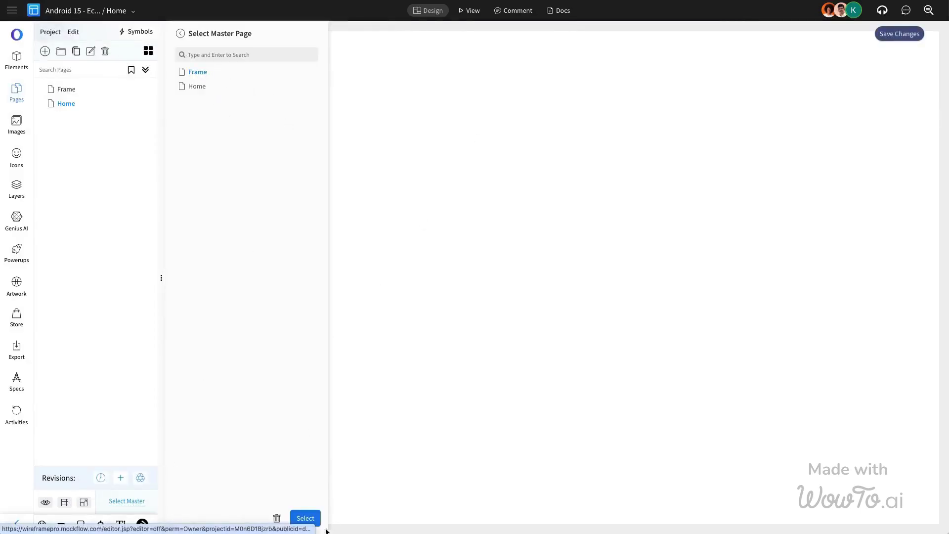
click(309, 518)
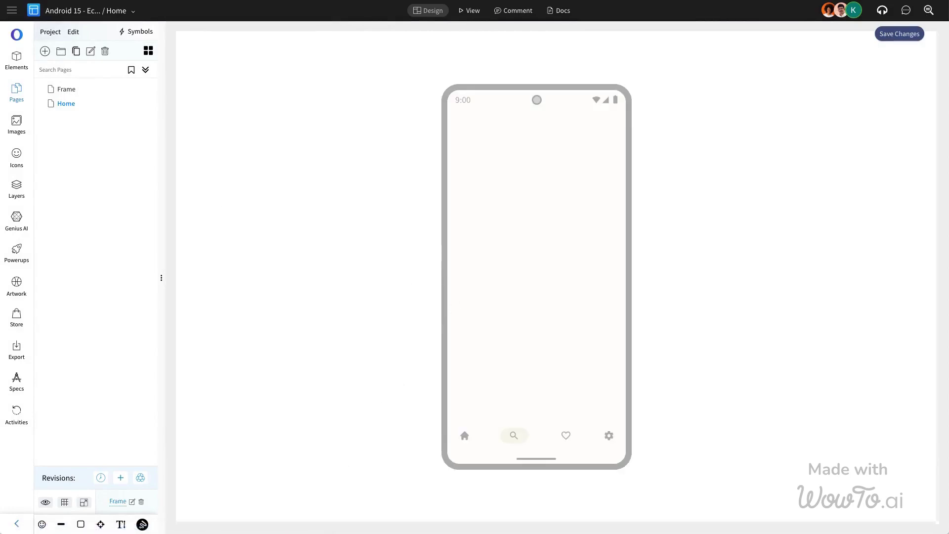
- Search the icon packs for menu and add the Material 3 three-line menu icon below the status bar's time
click(15, 59)
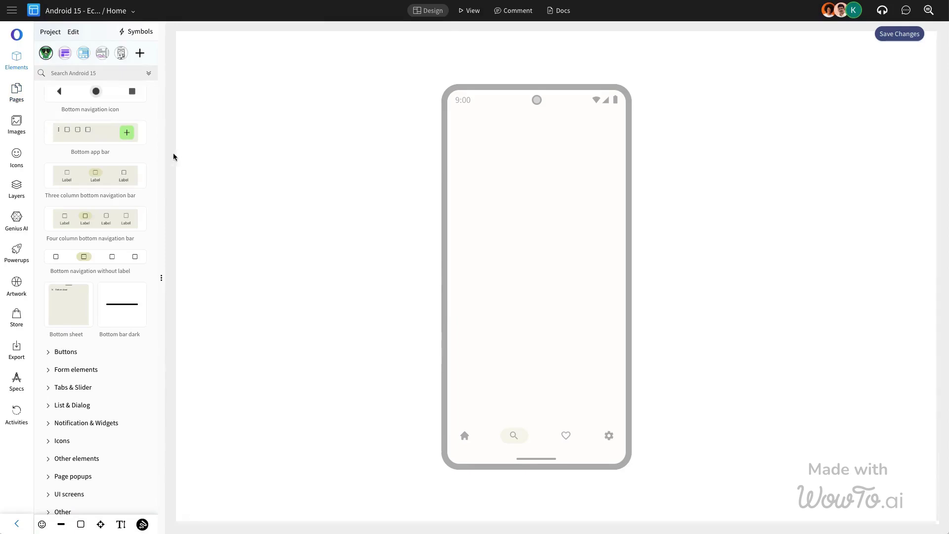
click(16, 158)
key(ctrl+a)
text(men)
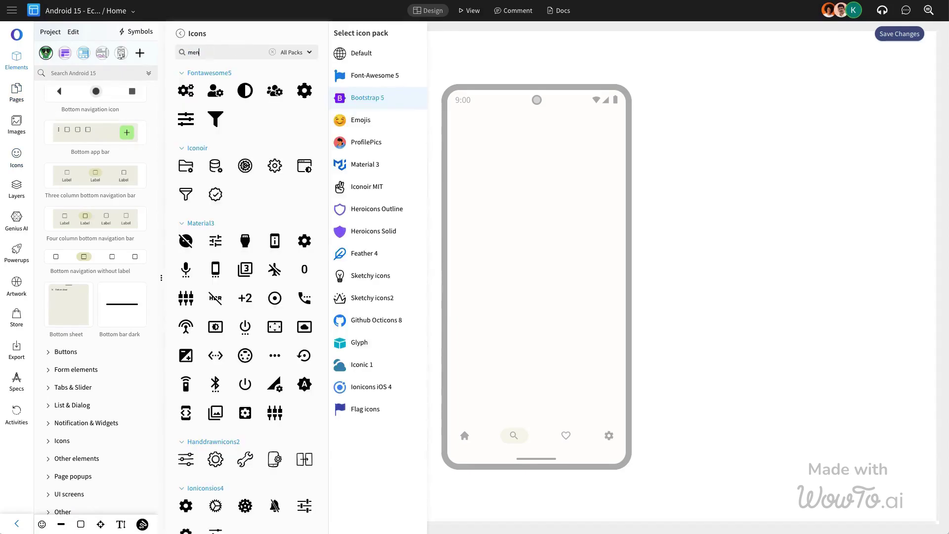
text(u)
scroll(274, 184, down, 1)
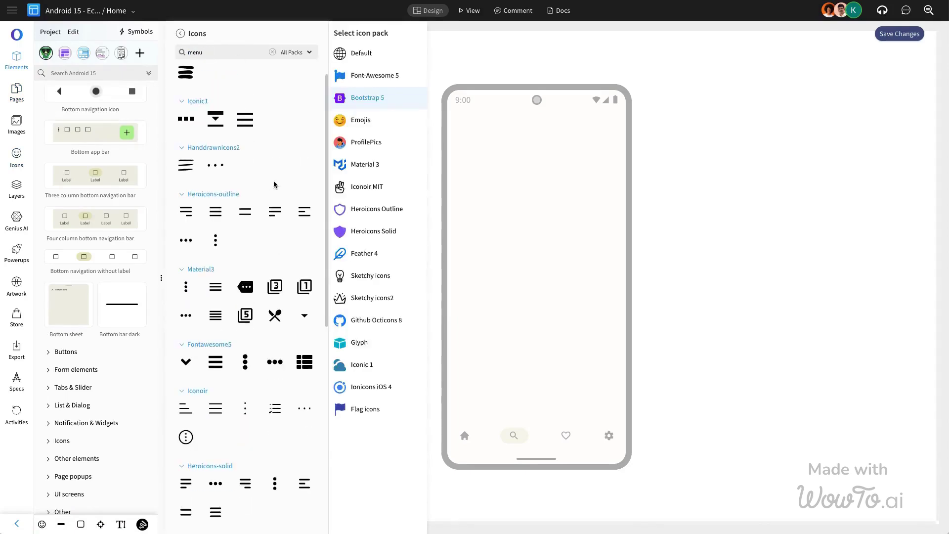
scroll(274, 185, down, 8)
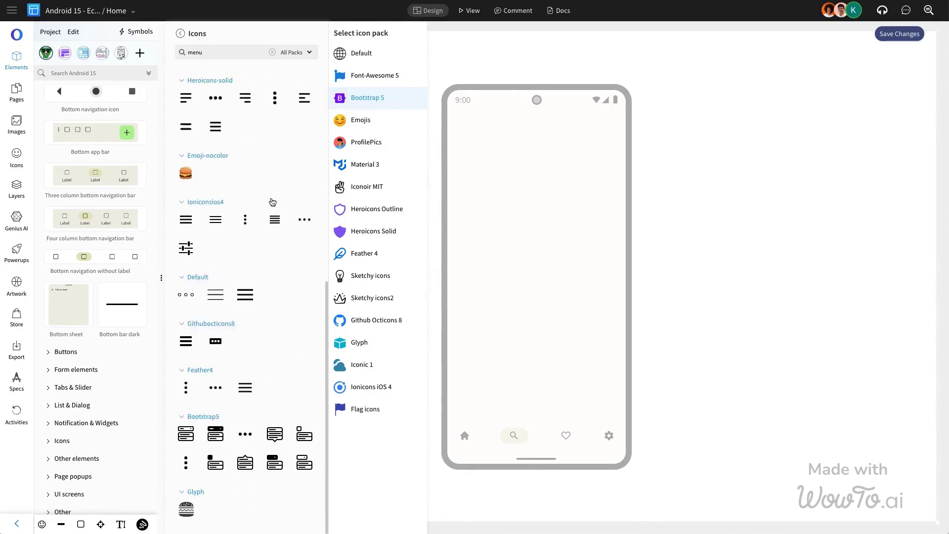
scroll(272, 201, up, 7)
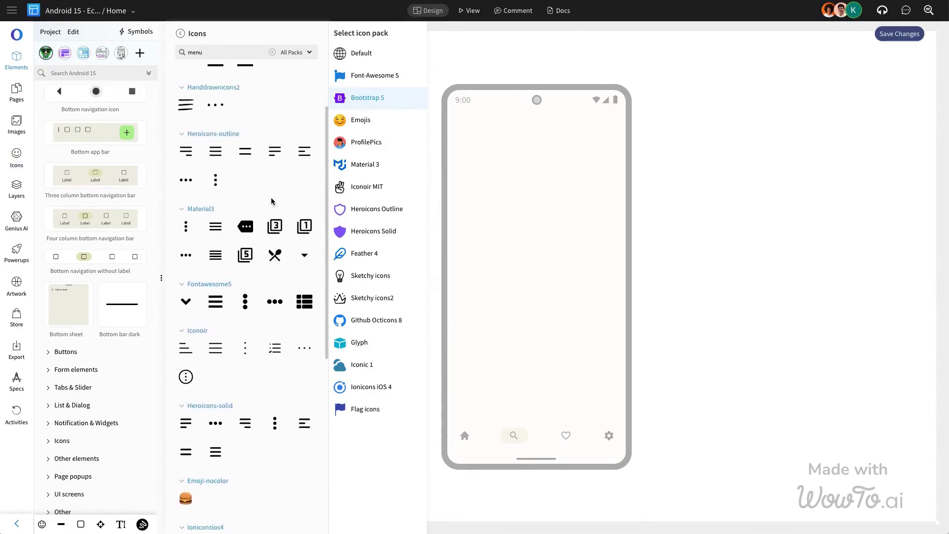
click(218, 228)
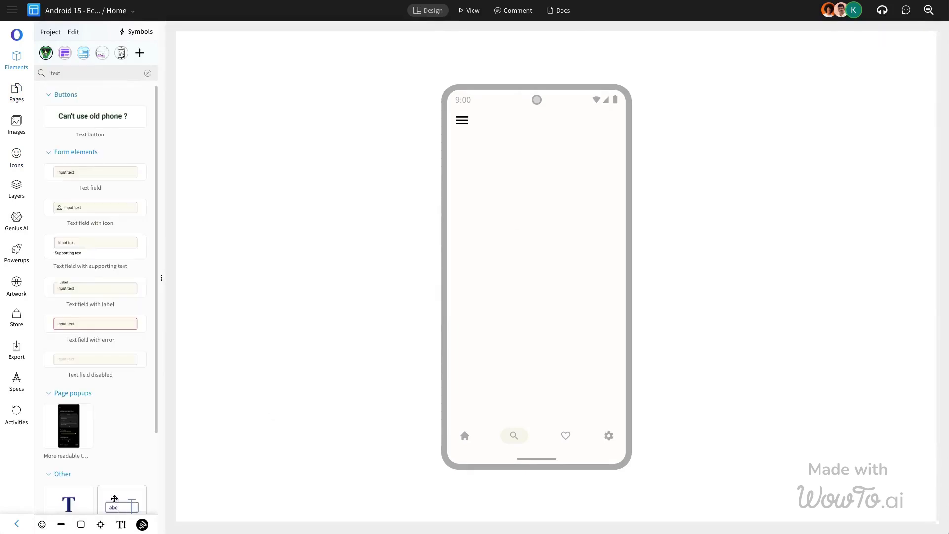
- Add a text block reading "Wood & House's Products" in 20 px Roboto and place it beside the menu icon
drag(68, 504, 524, 188)
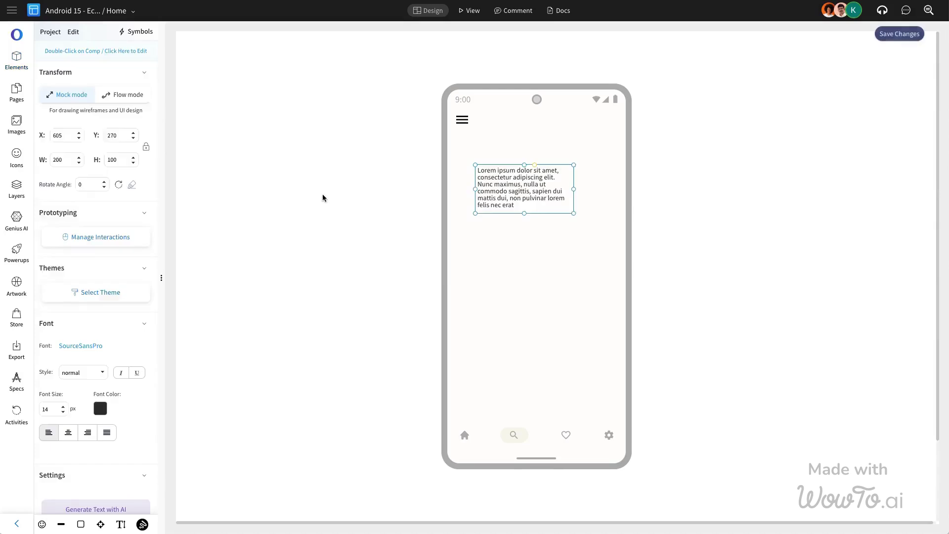
click(322, 194)
click(148, 73)
click(504, 186)
double_click(504, 186)
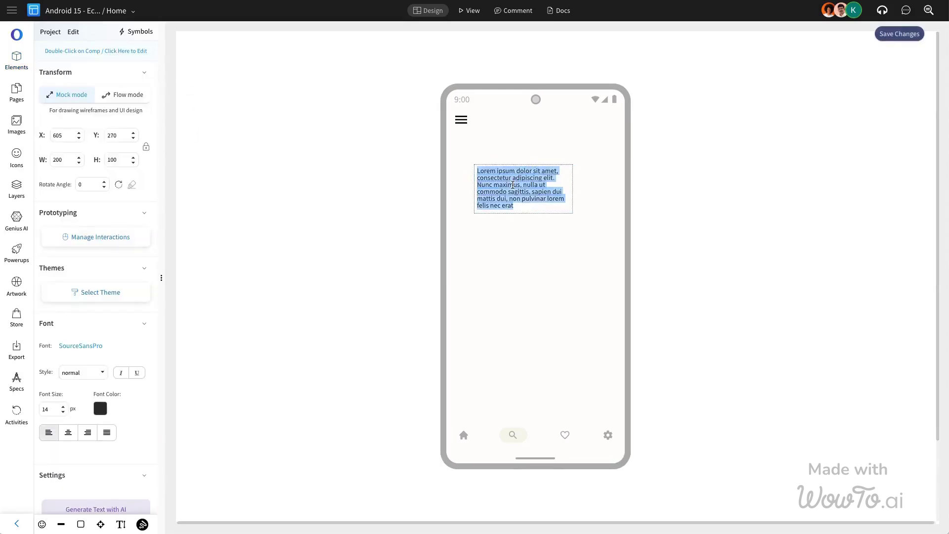
text(Wood & House's Products)
drag(589, 189, 598, 191)
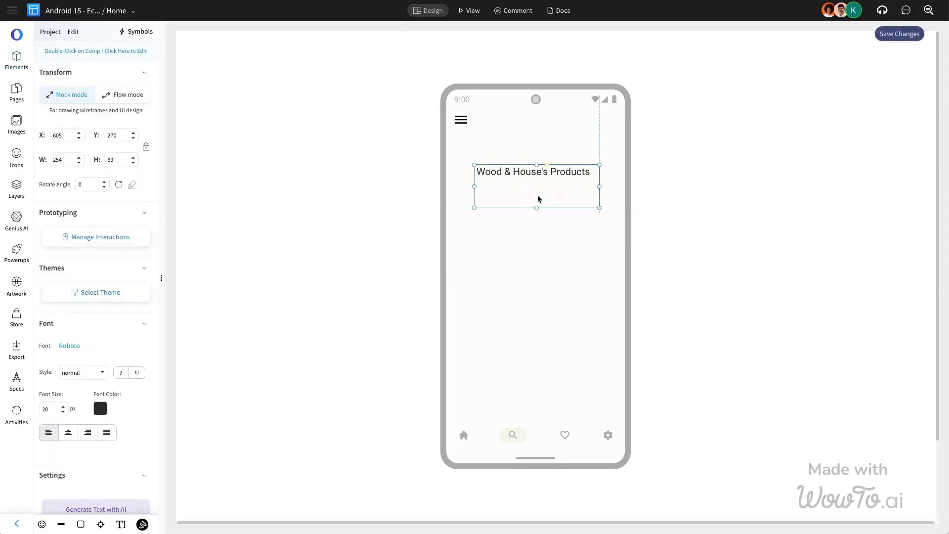
drag(538, 207, 536, 126)
- Adjust the menu icon's colour and make the icon slightly smaller
click(461, 120)
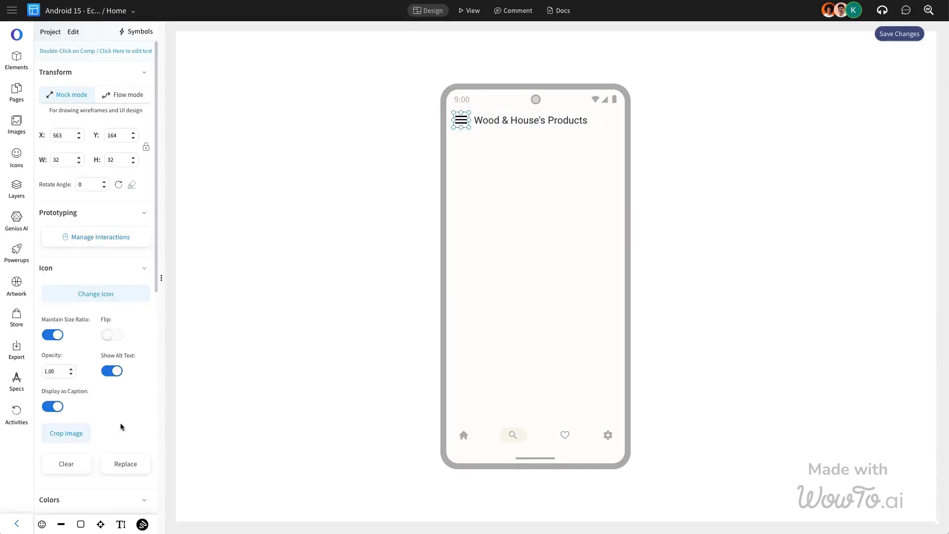
scroll(120, 427, down, 4)
click(46, 353)
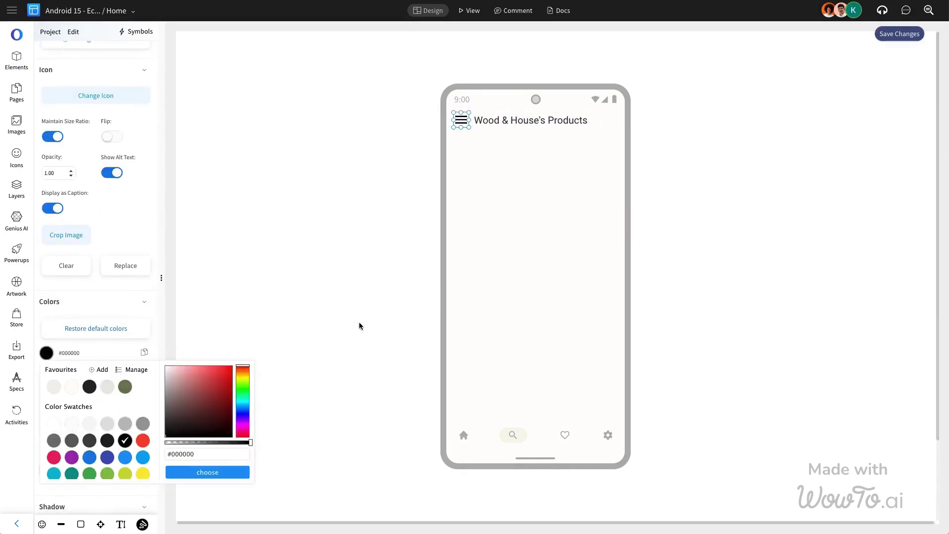
key(Escape)
key(Escape)
- Add the Edit floating action button at the phone frame's right edge
scroll(122, 186, down, 5)
scroll(121, 185, down, 10)
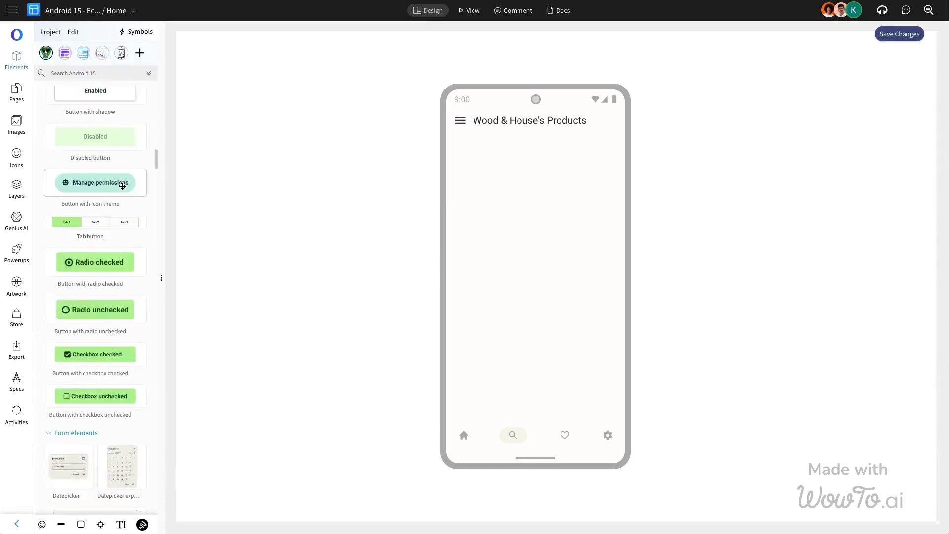
drag(126, 303, 627, 231)
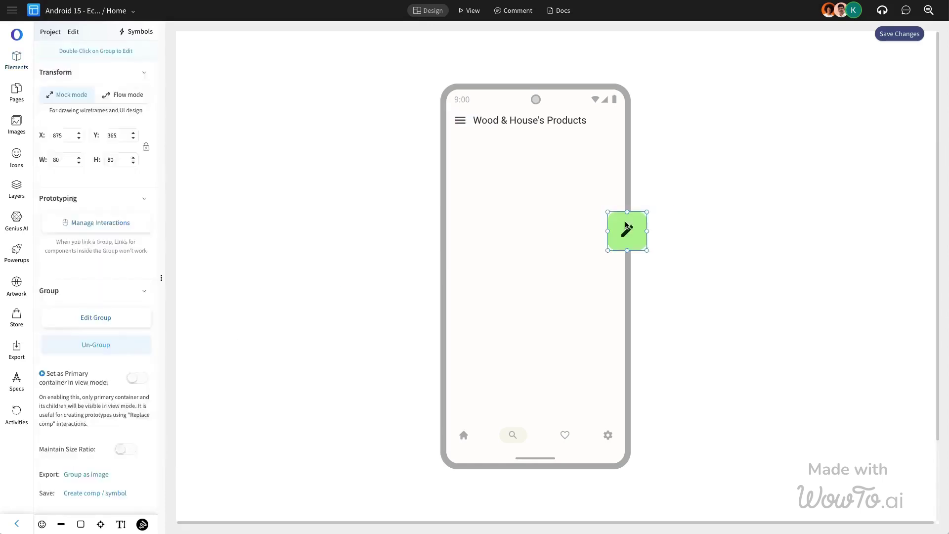
- Resize the button's background to 40 by 40, with corner radius 10 and a light grey favourite fill
text(40)
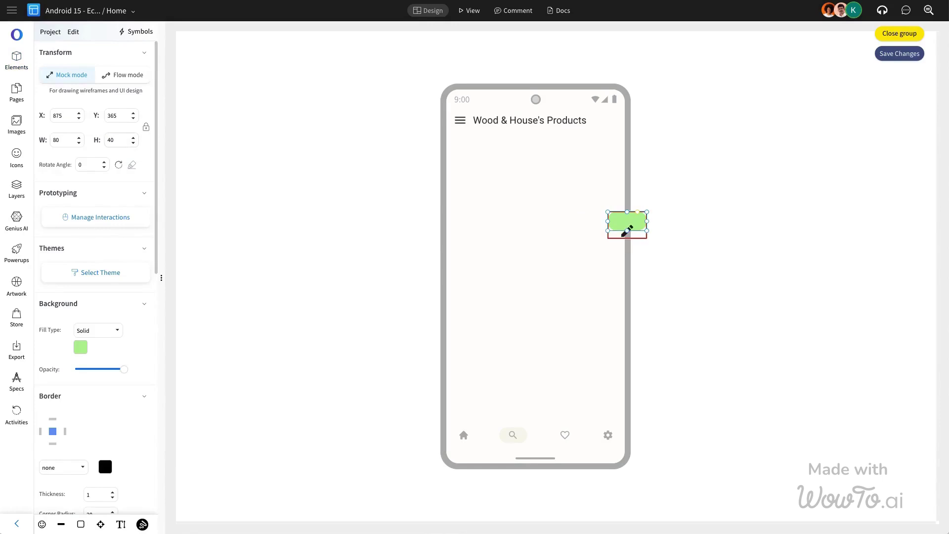
double_click(56, 140)
text(40)
scroll(132, 398, down, 2)
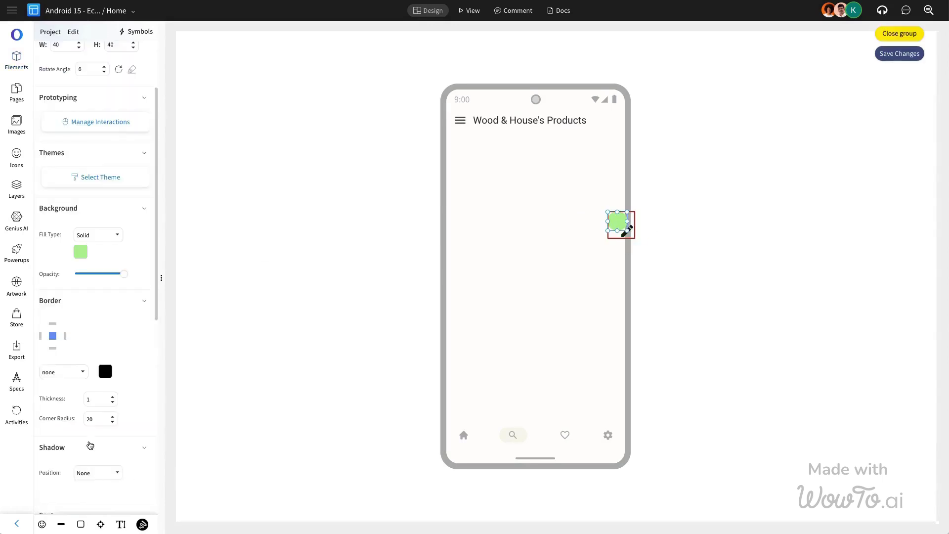
double_click(100, 420)
click(80, 251)
click(229, 291)
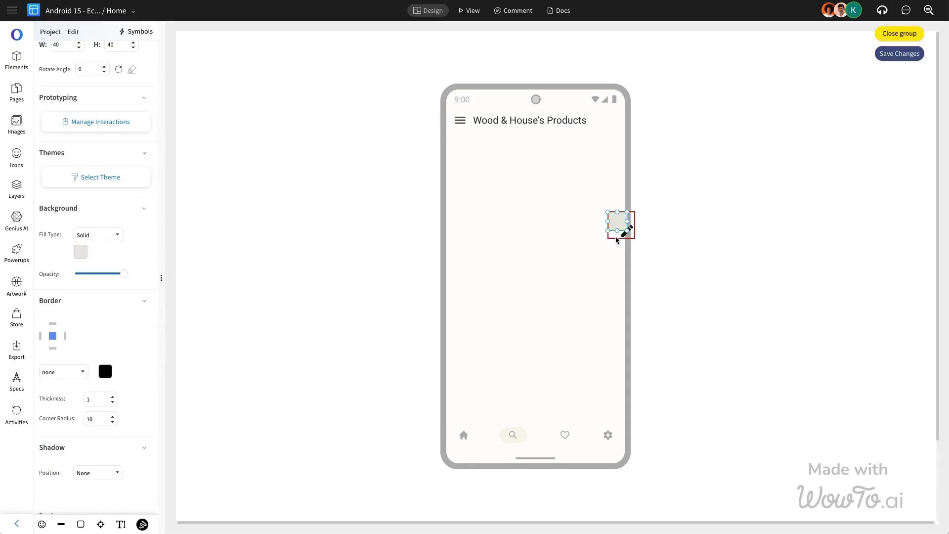
- Set the pencil icon's height to 20 and center it horizontally and vertically on the button background
click(627, 231)
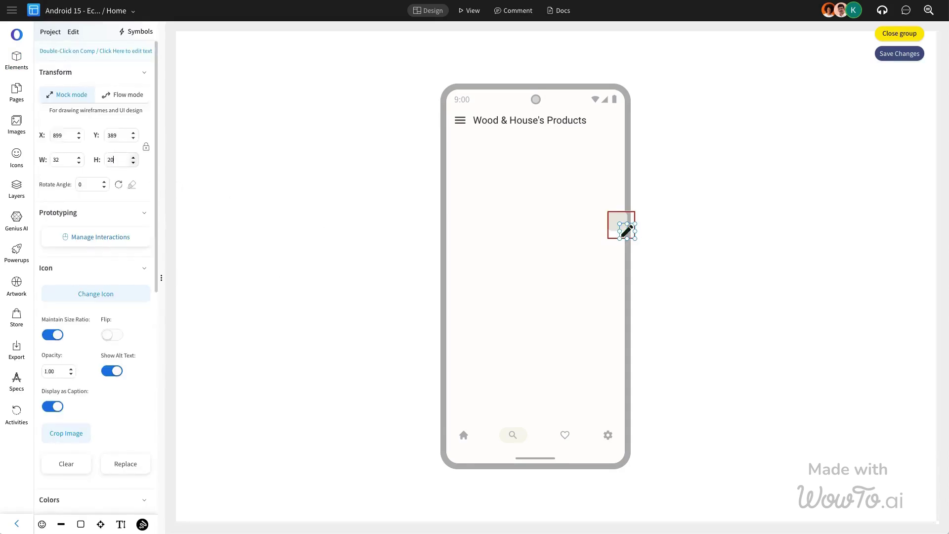
key(Return)
key(ctrl+a)
click(64, 339)
click(130, 340)
click(898, 34)
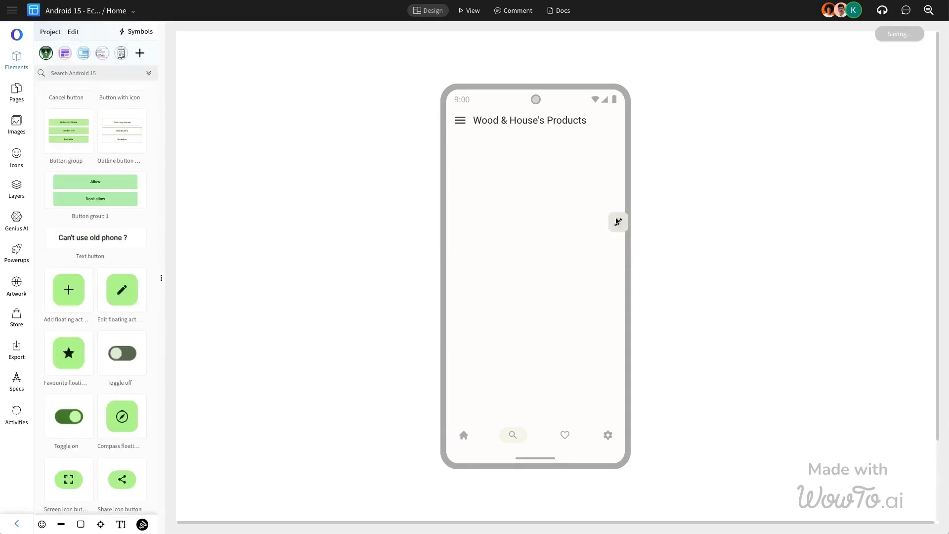
- Recolor the button's pencil icon to the olive favourite #727f5a
double_click(618, 222)
scroll(96, 433, down, 3)
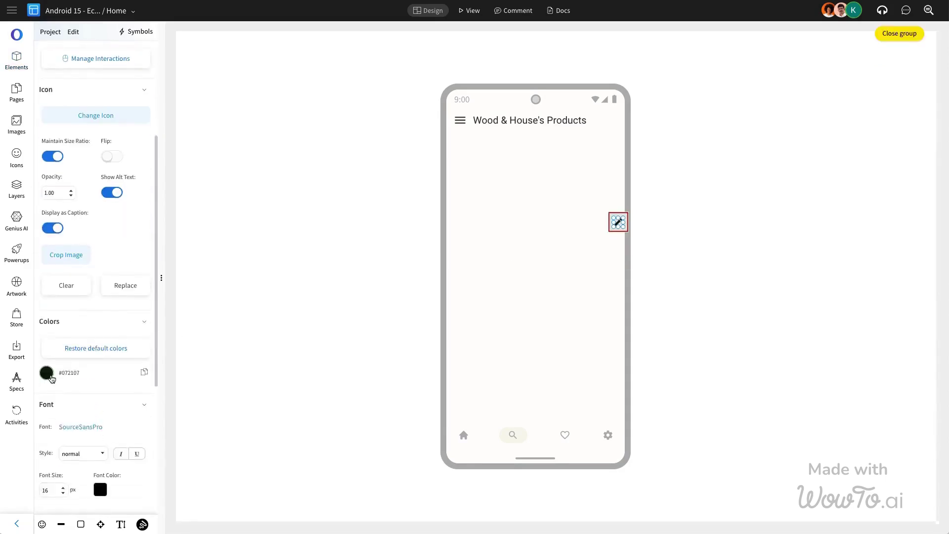
click(52, 373)
click(125, 405)
- Replace the pencil with the Iconoir cart icon and move the button to the right of the page title
click(129, 286)
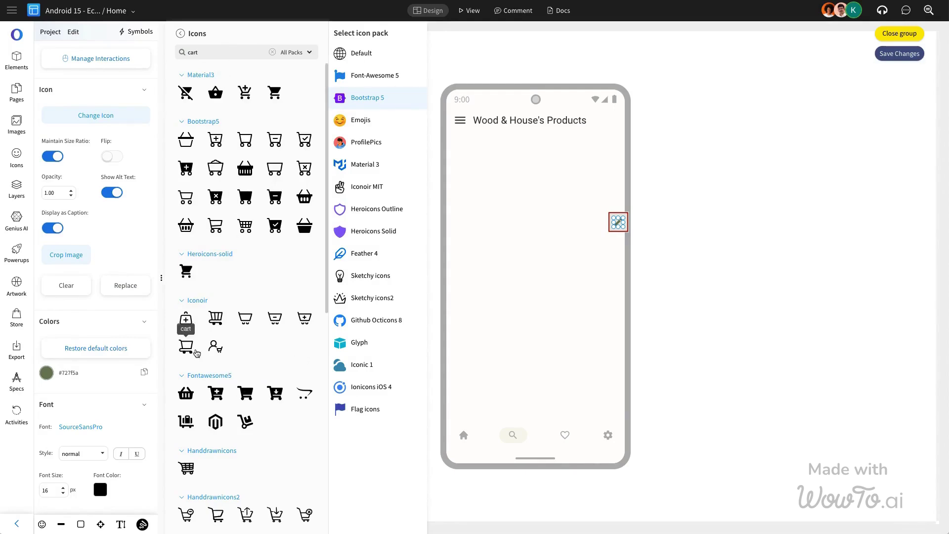
click(469, 265)
drag(618, 223, 608, 126)
key(Escape)
- Add a rectangle below the title with a light beige favourite fill and no border
text(rec)
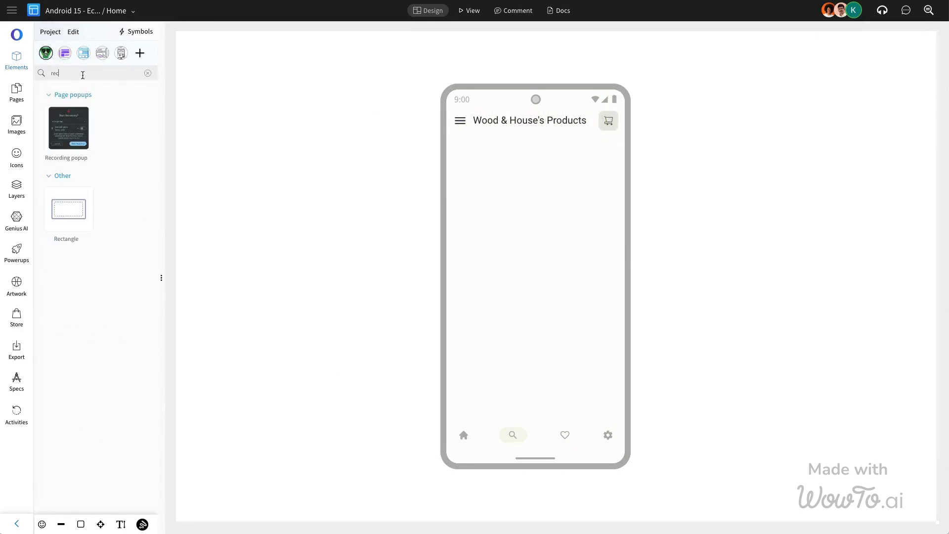
drag(68, 209, 483, 206)
click(82, 253)
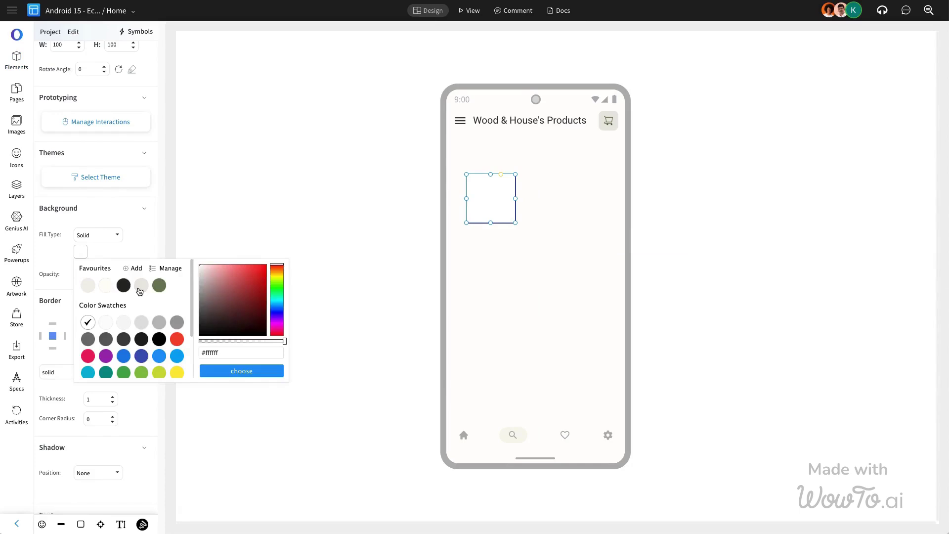
click(94, 290)
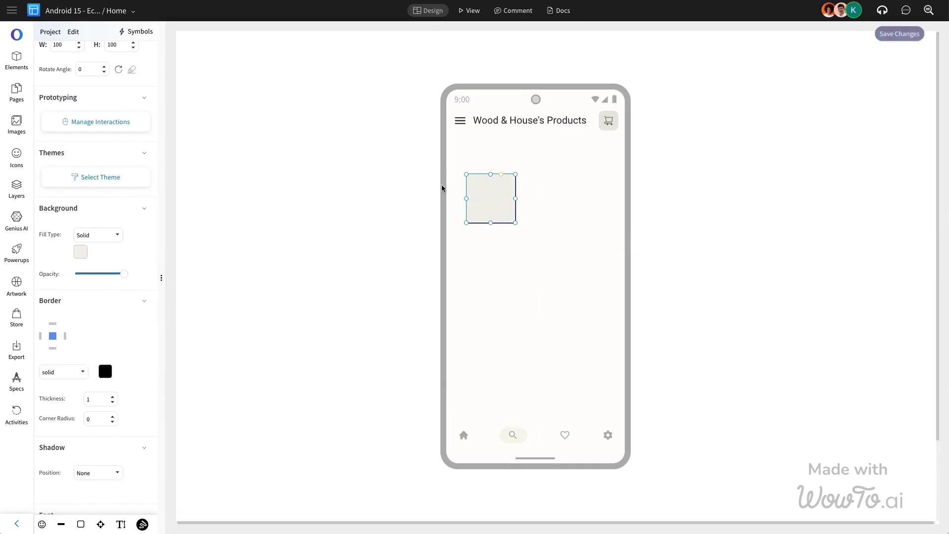
click(59, 372)
click(63, 420)
- Stretch the rectangle to fill the area between the title row and bottom navigation, with corner radius 20
drag(509, 202, 492, 170)
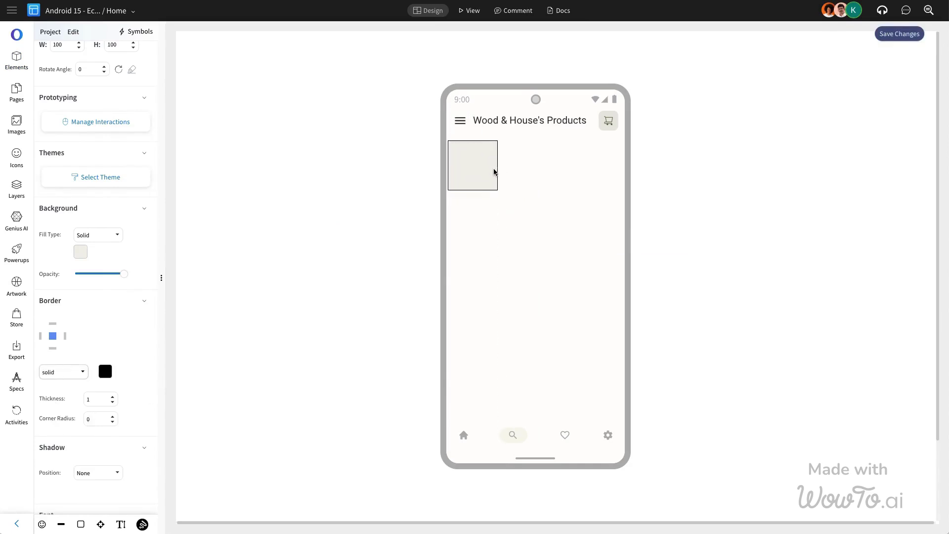
key(ctrl+z)
scroll(104, 390, down, 3)
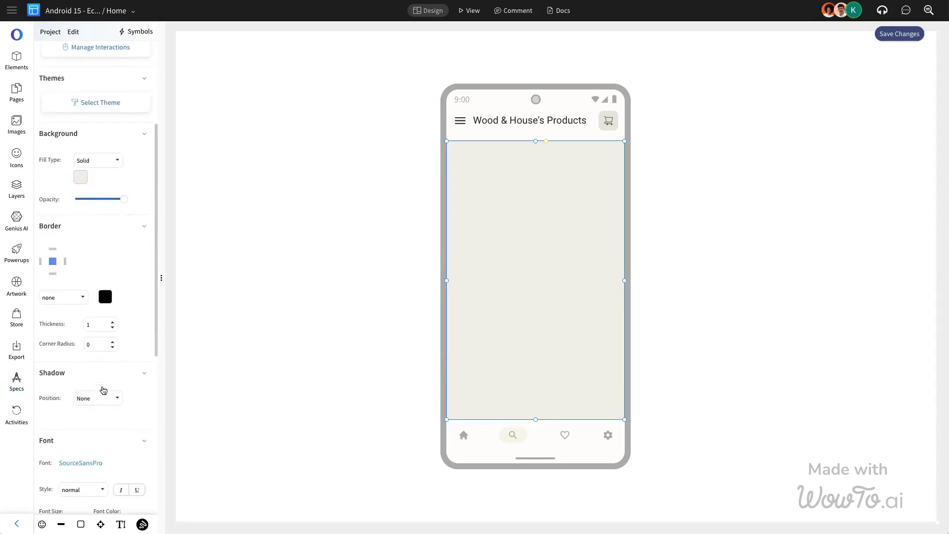
click(235, 332)
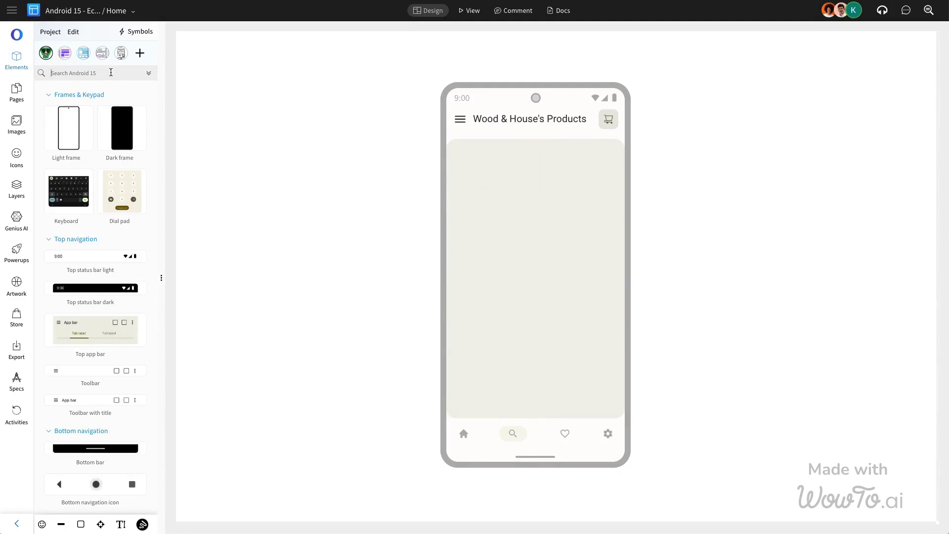
- Search the elements for the Filter component and place it at the top of the beige panel
text(fil)
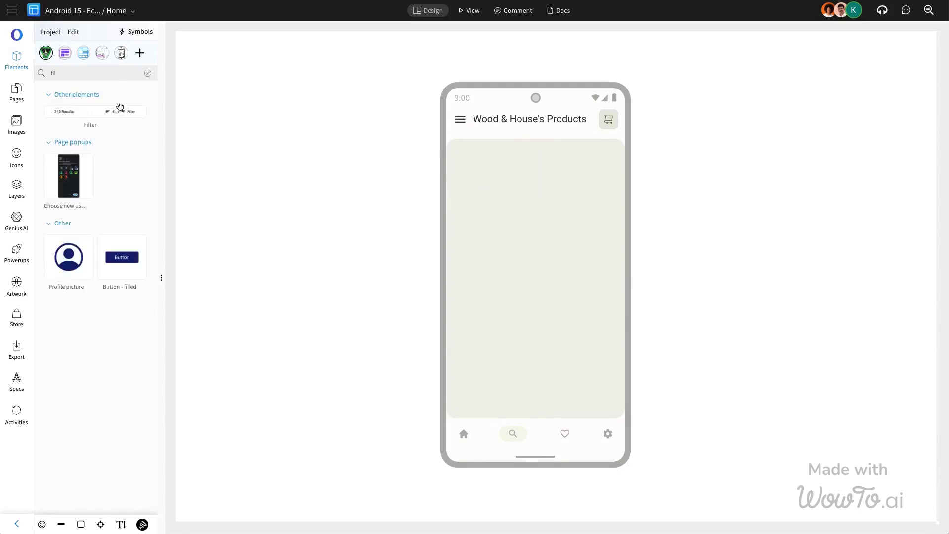
drag(120, 107, 477, 151)
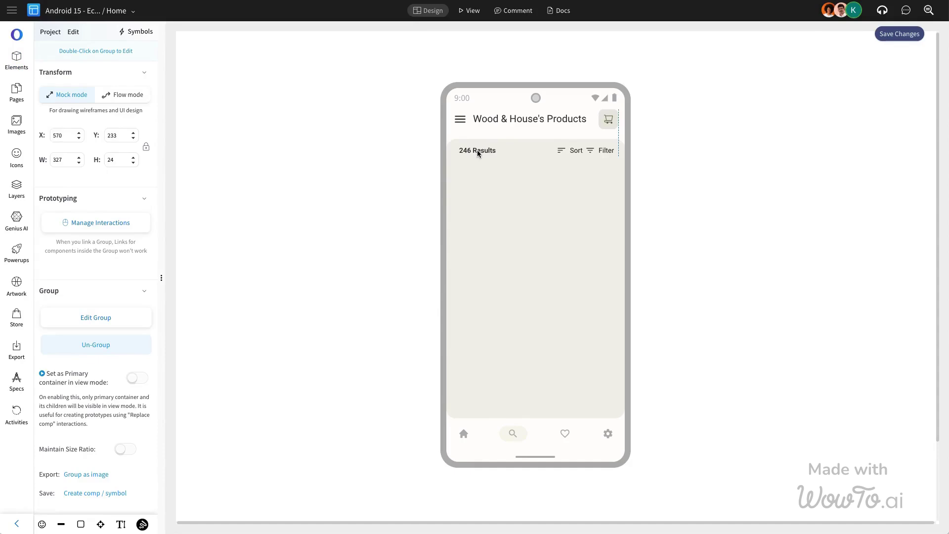
click(446, 162)
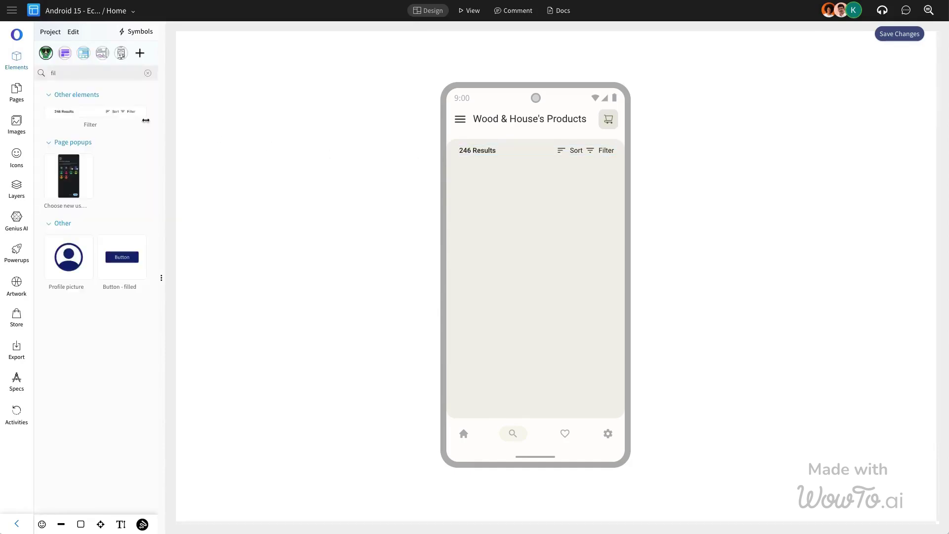
click(149, 74)
- Nudge the results, sort and filter row left to X 565
click(470, 152)
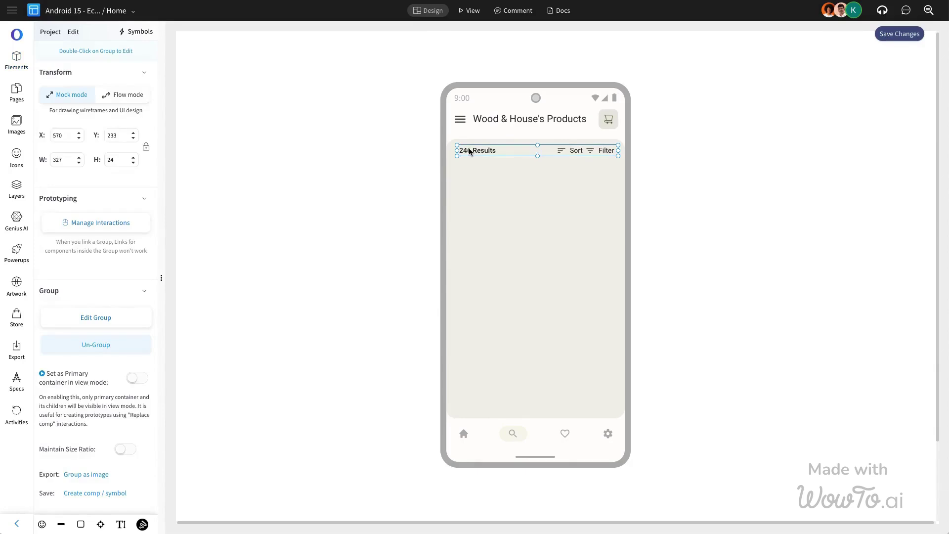
drag(469, 152, 469, 152)
key(Left)
key(Left)
key(Left)
key(Left)
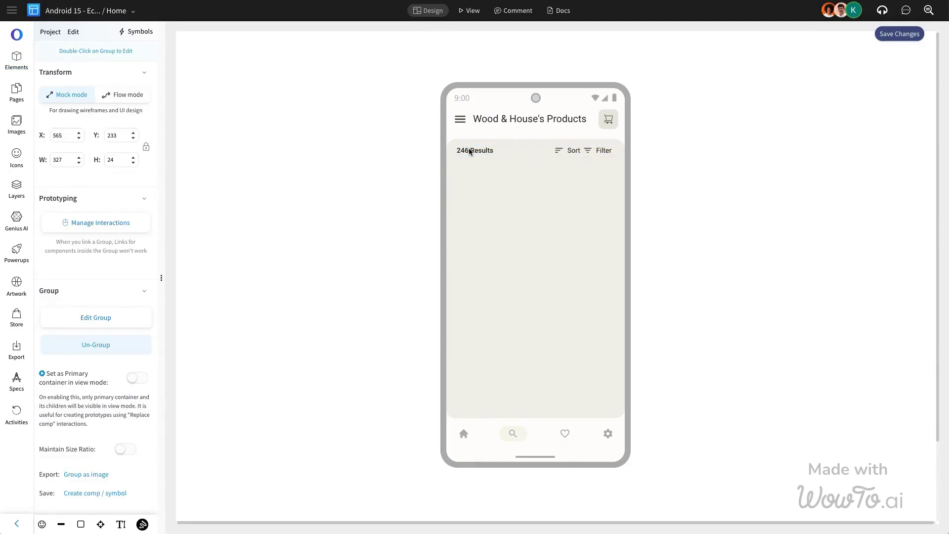
click(722, 180)
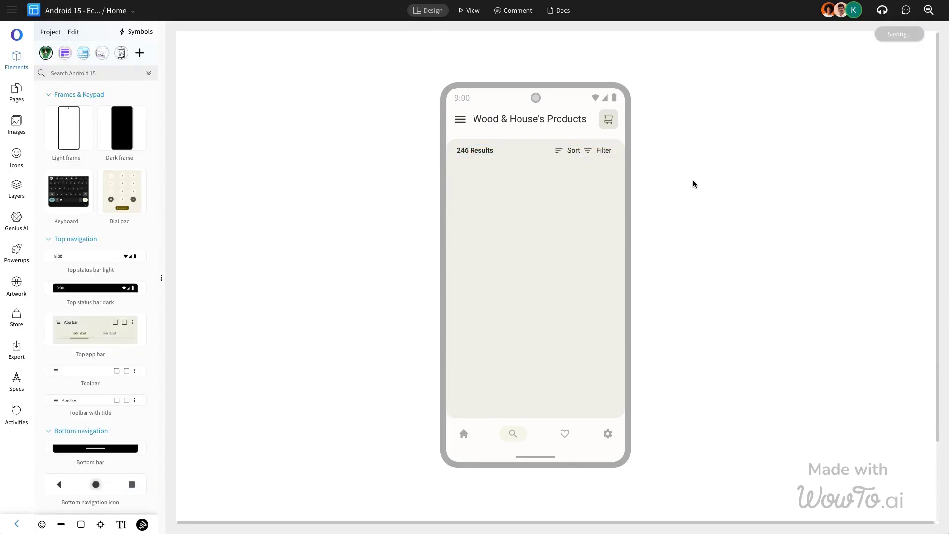
- Add a Product card below the results row and place a copy of it beside the first
click(107, 73)
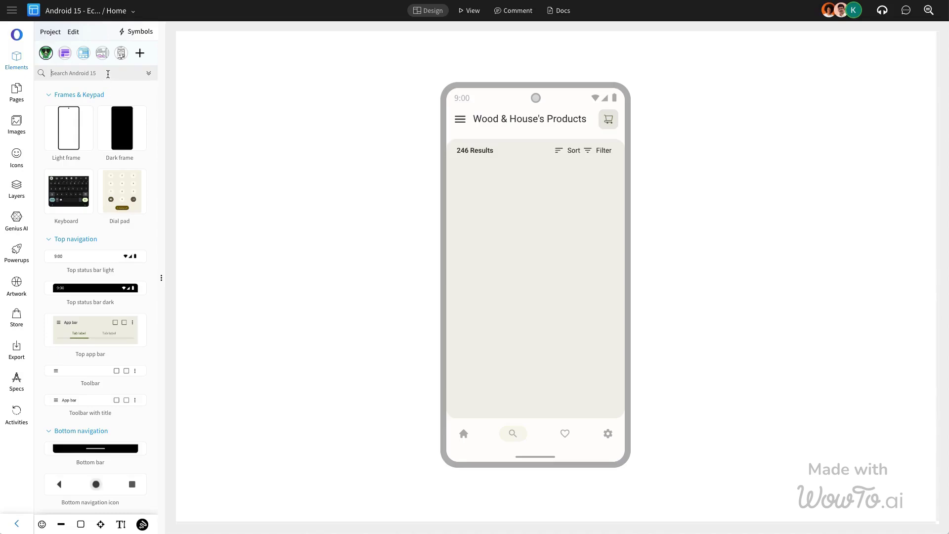
text(card)
drag(74, 126, 508, 222)
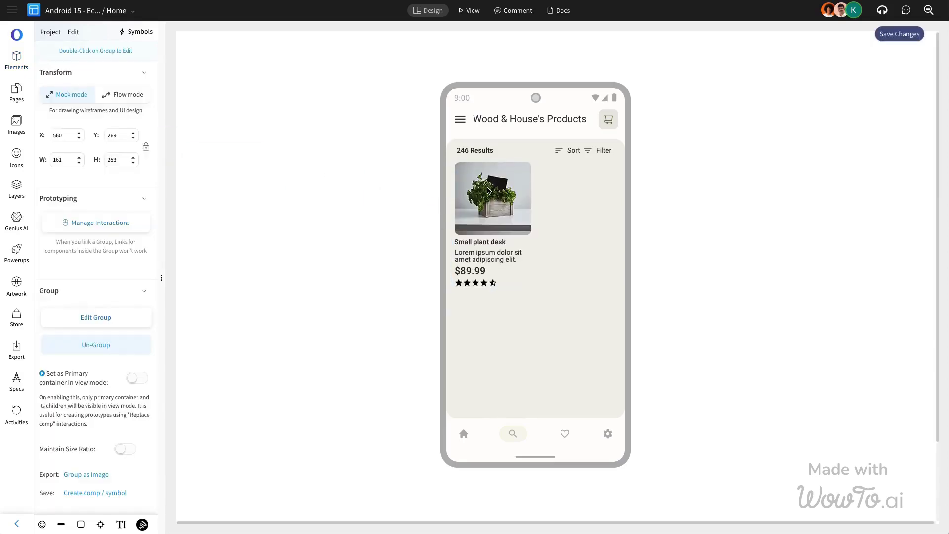
key(ctrl+c)
key(ctrl+v)
drag(576, 209, 577, 197)
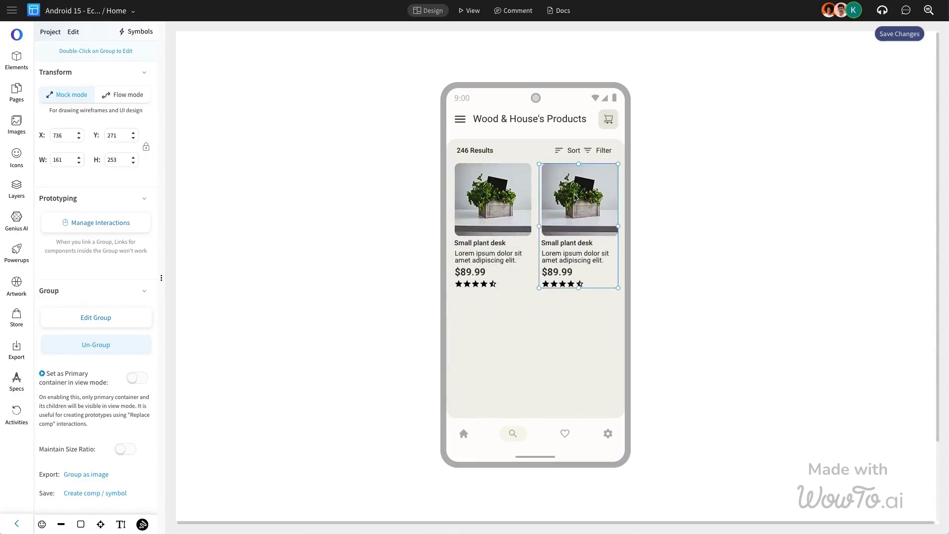
- Duplicate both product cards and place the copies directly below as a second row at Y 534
shift+click(490, 211)
key(ctrl+c)
key(ctrl+v)
drag(623, 237, 511, 341)
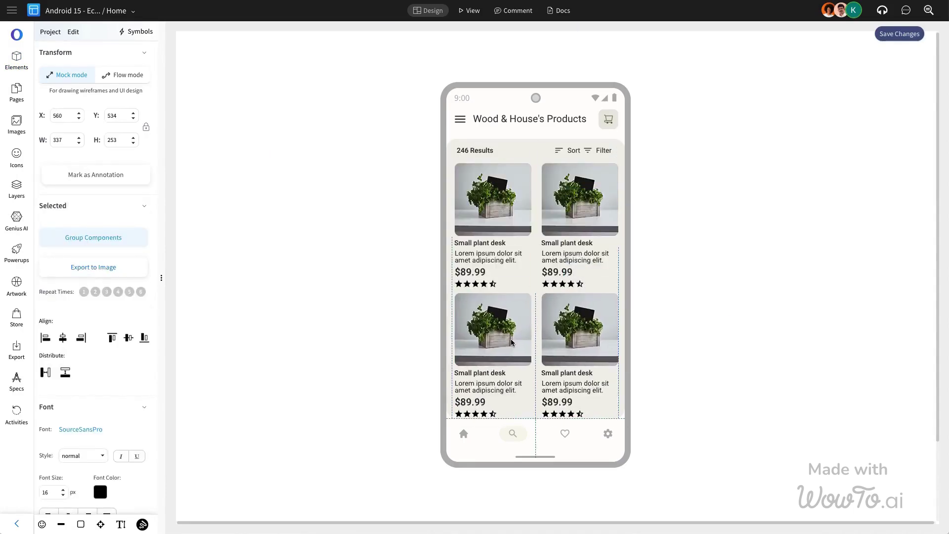
- Move all four product cards up slightly and extend the beige panel's top edge upward
click(497, 197)
shift+click(573, 336)
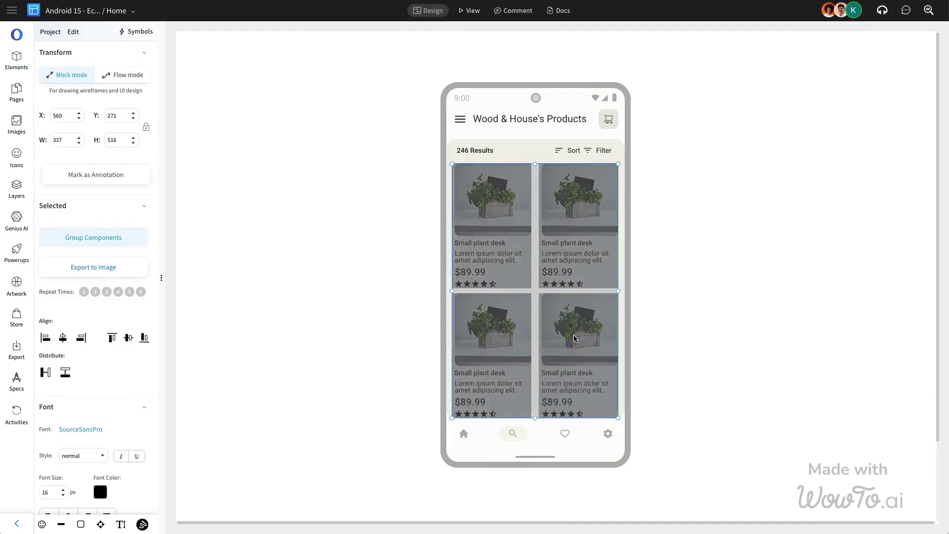
click(544, 153)
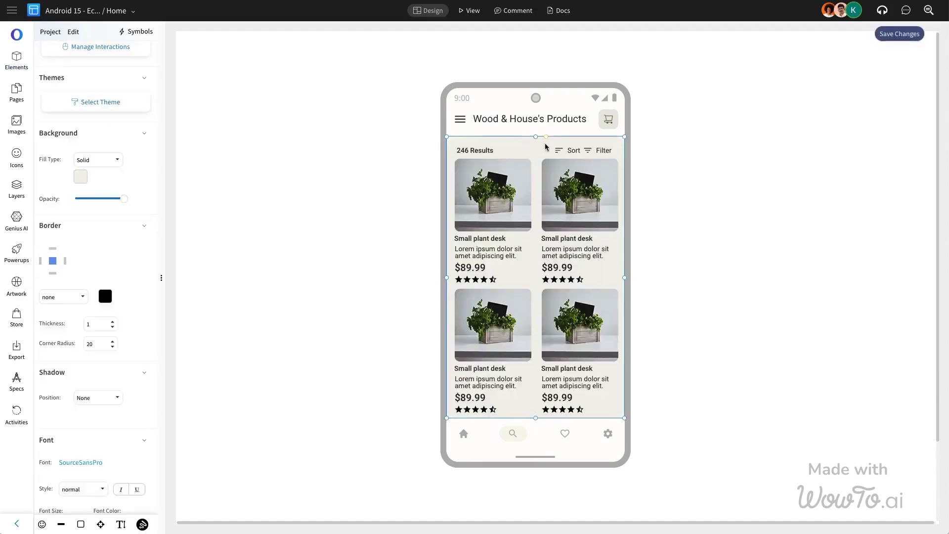
- Move the results and filter row up to Y 223 and the first row of product cards to Y 259
click(567, 152)
drag(566, 149, 565, 143)
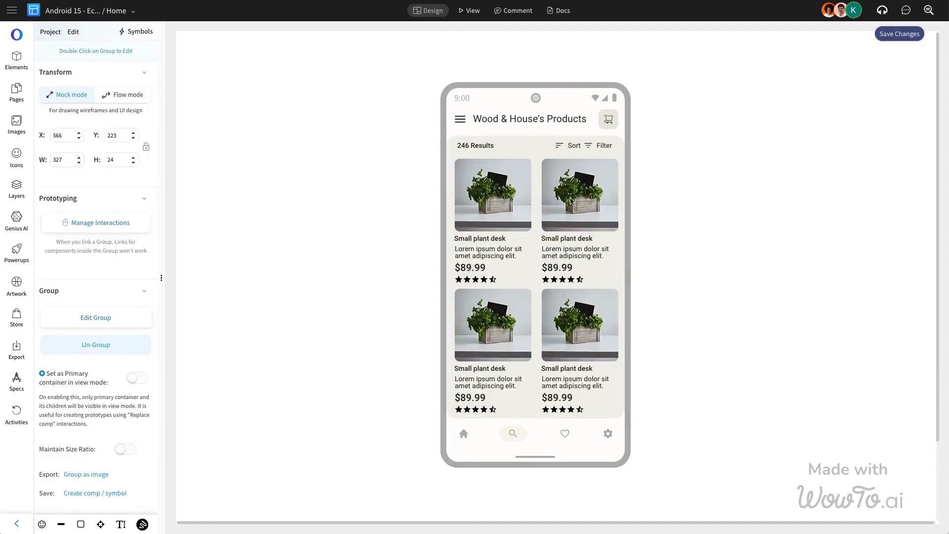
drag(572, 201, 572, 200)
shift+click(505, 225)
click(106, 323)
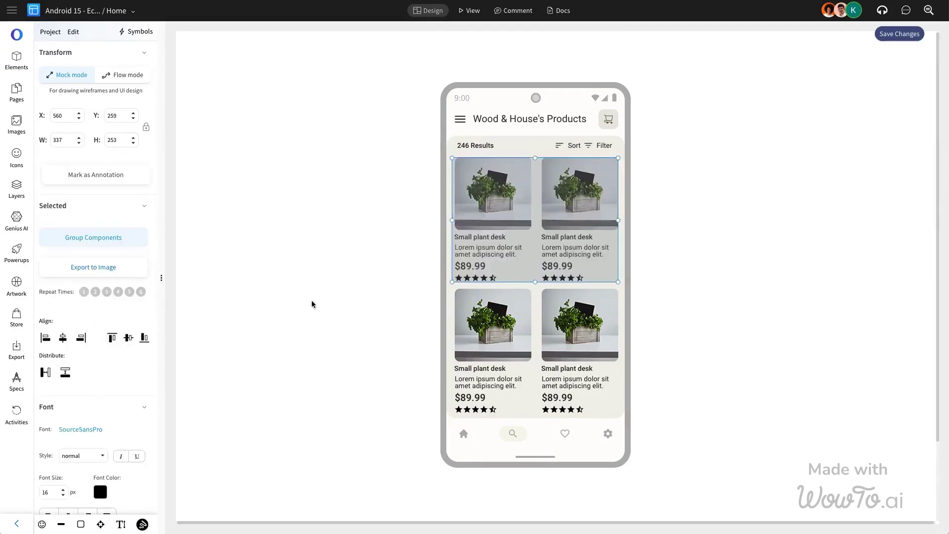
click(311, 316)
- Extend the beige panel's bottom edge slightly downward toward the bottom navigation
click(532, 274)
drag(536, 418, 536, 422)
click(362, 262)
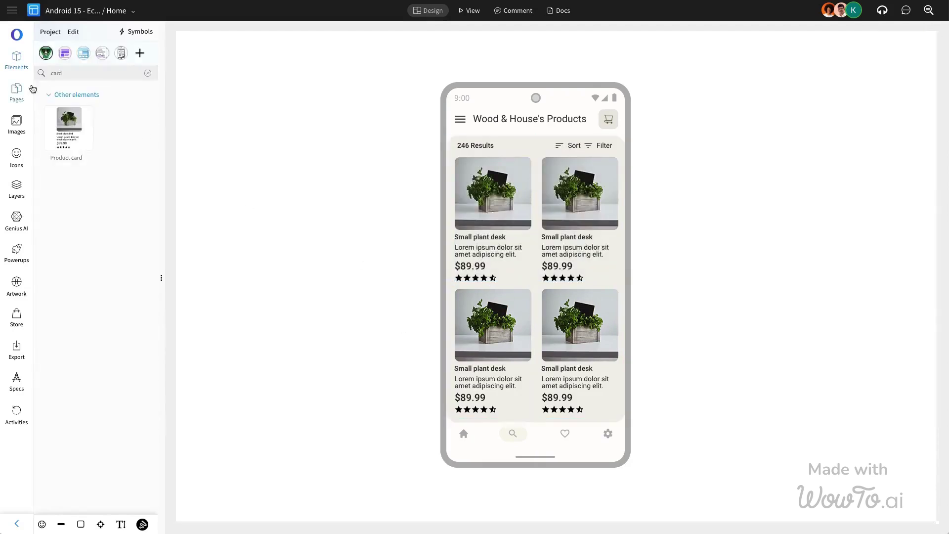
- Replace the second product card's image in the first row with the security camera photo and title the card "Nest Cam"
double_click(588, 227)
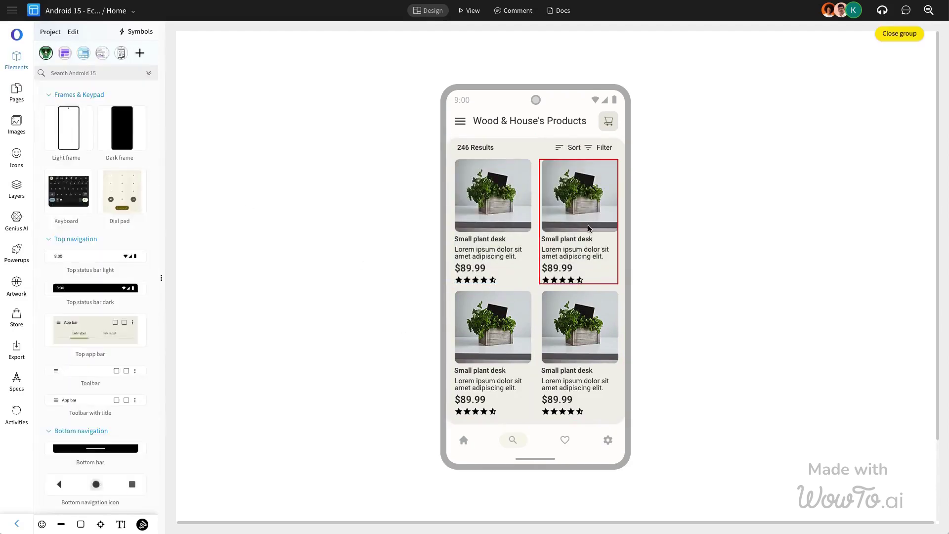
click(588, 226)
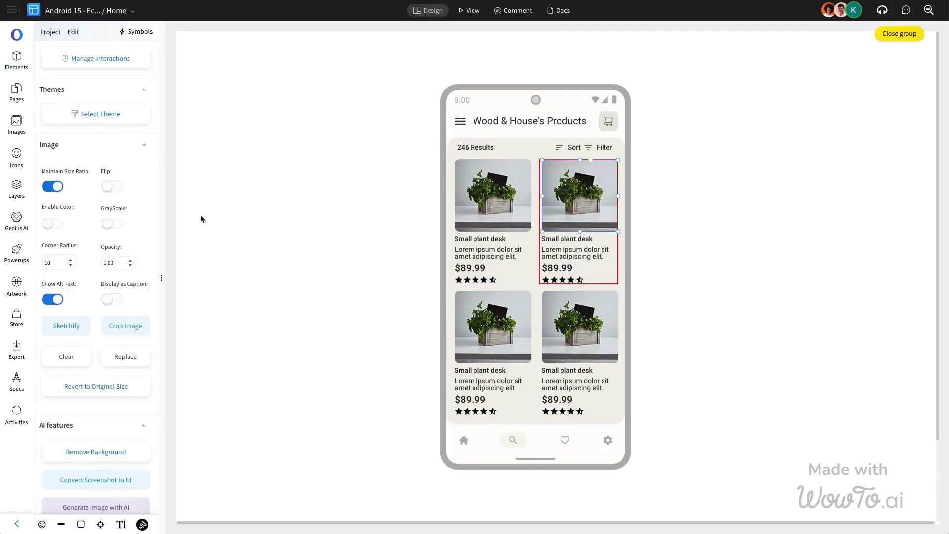
click(125, 356)
click(122, 200)
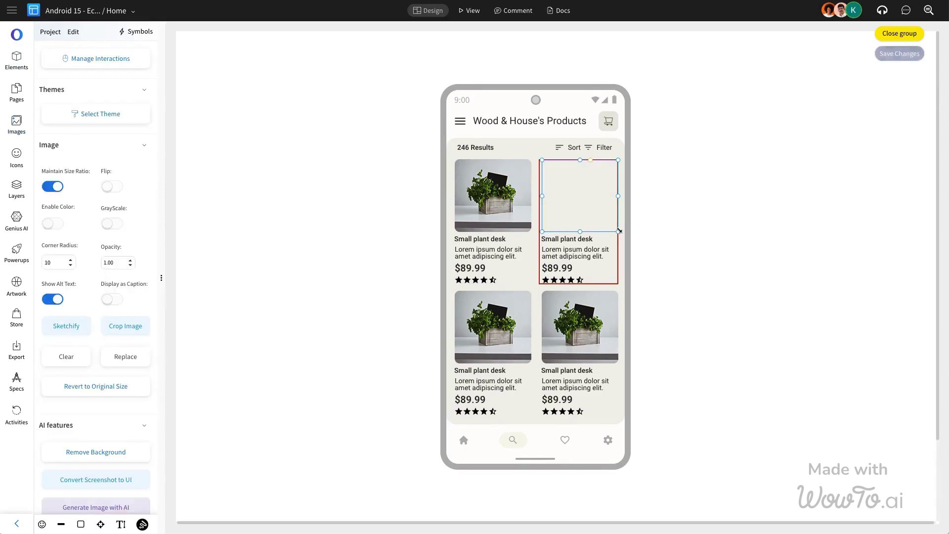
double_click(588, 239)
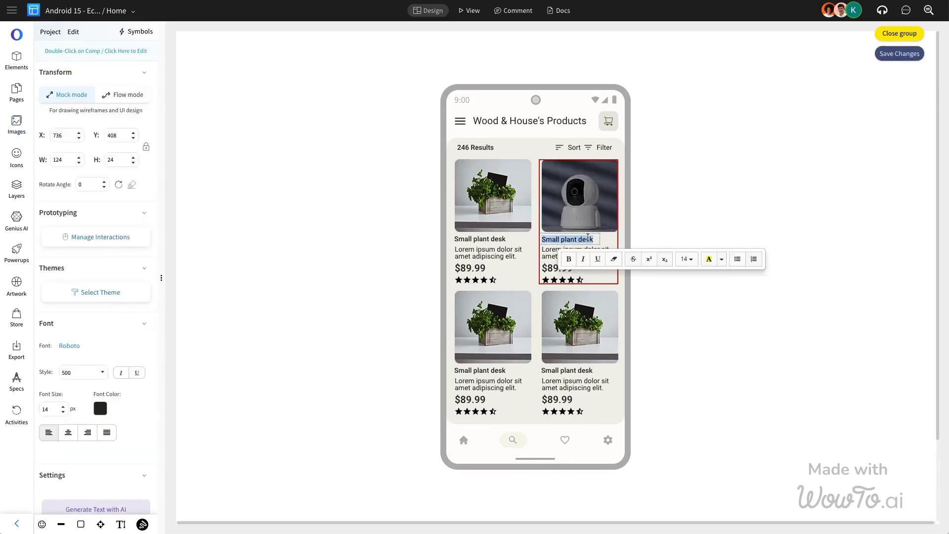
text(Nest Cam)
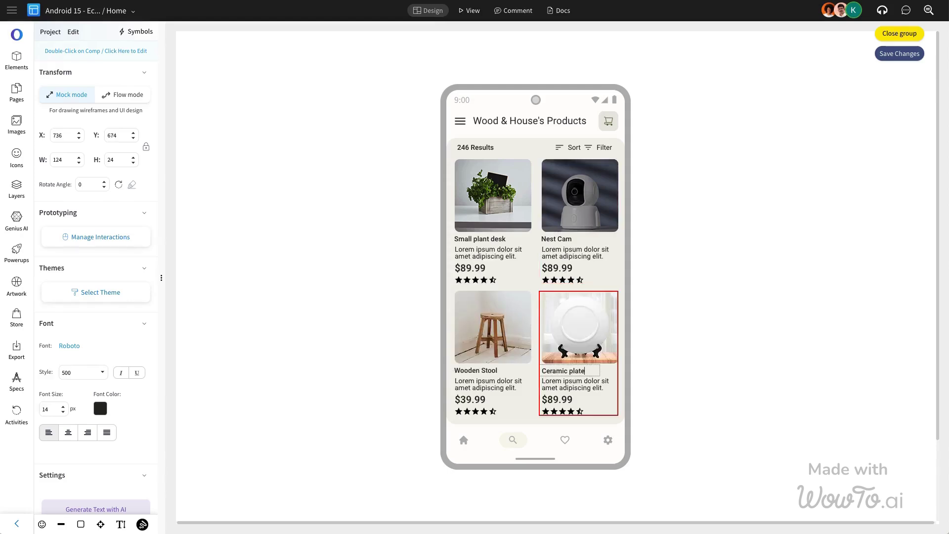
- Title the second row's plate card "Ceramic plate set" and set its price to $19.99
text(t)
double_click(552, 399)
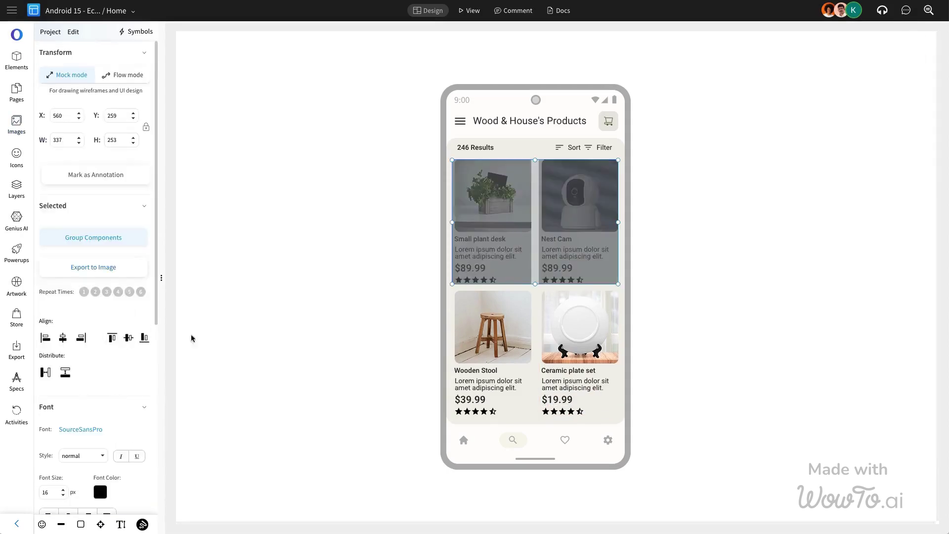
- Add a new page named Detail and apply the Frame page as its master
click(16, 90)
click(45, 51)
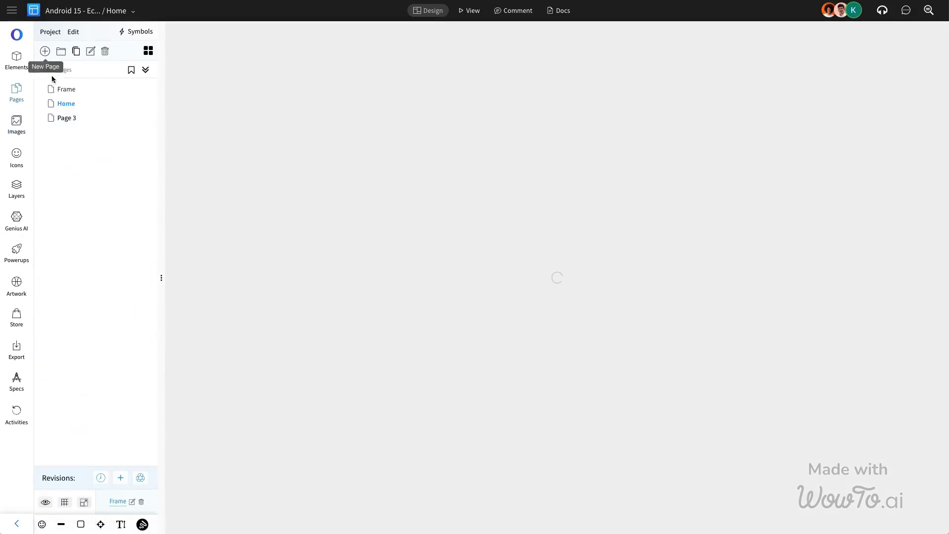
double_click(65, 117)
key(ctrl+a)
text(Det)
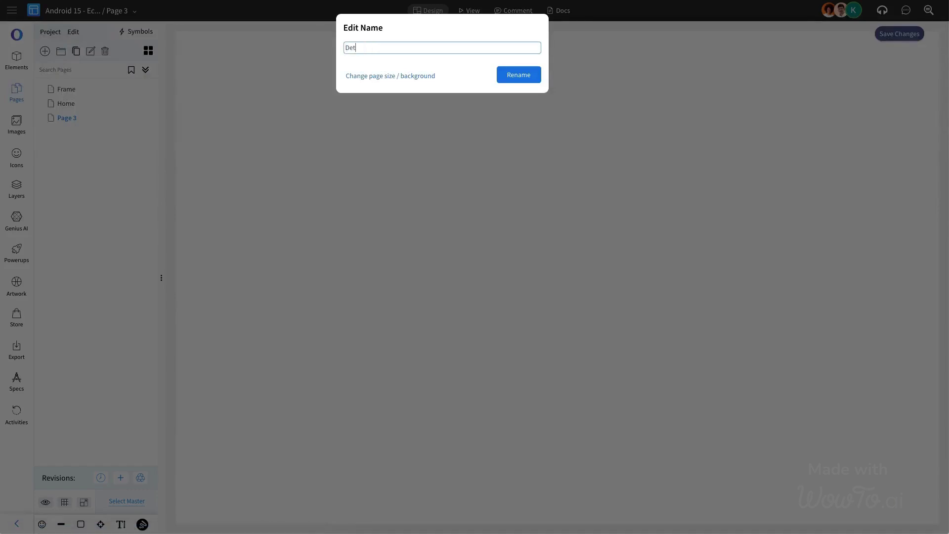
key(Return)
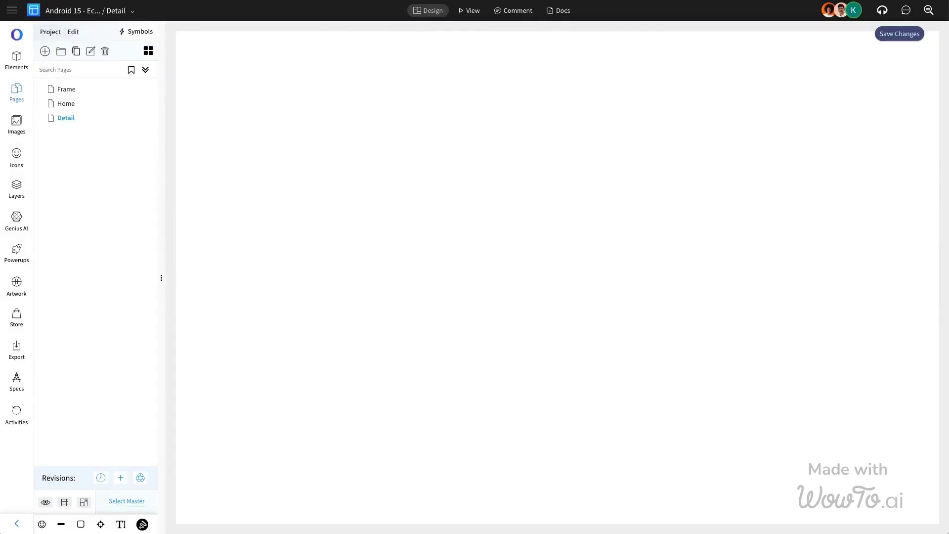
click(126, 500)
click(310, 519)
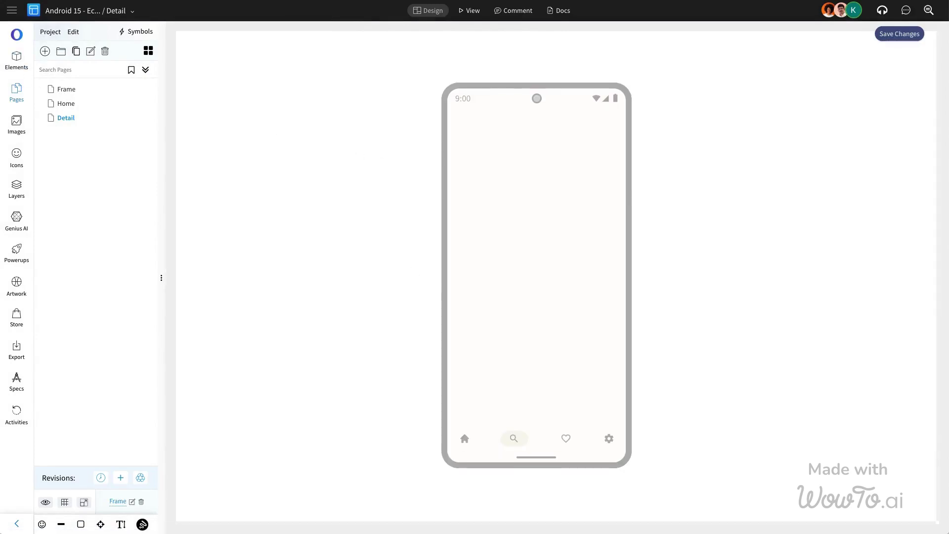
- Find the Product details element and place it inside the phone frame at X 549, Y 159
click(16, 61)
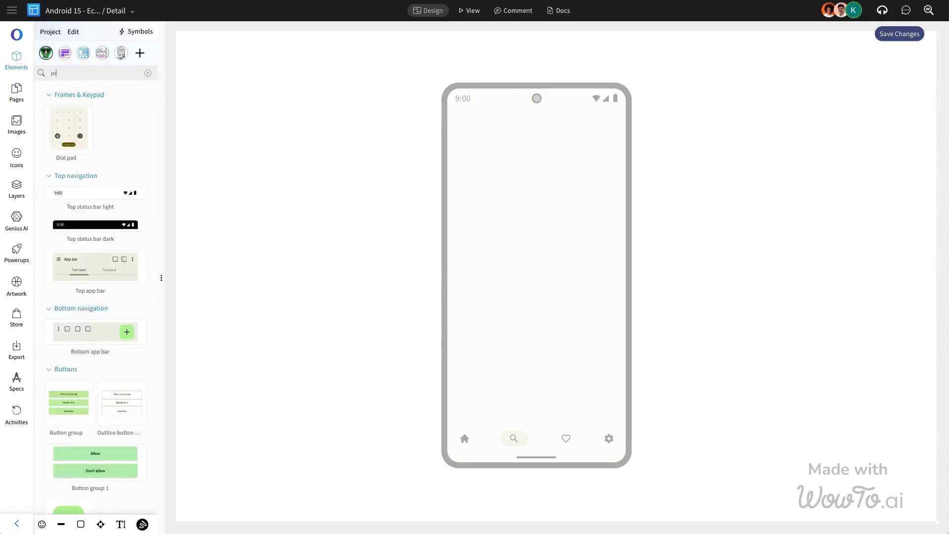
click(16, 91)
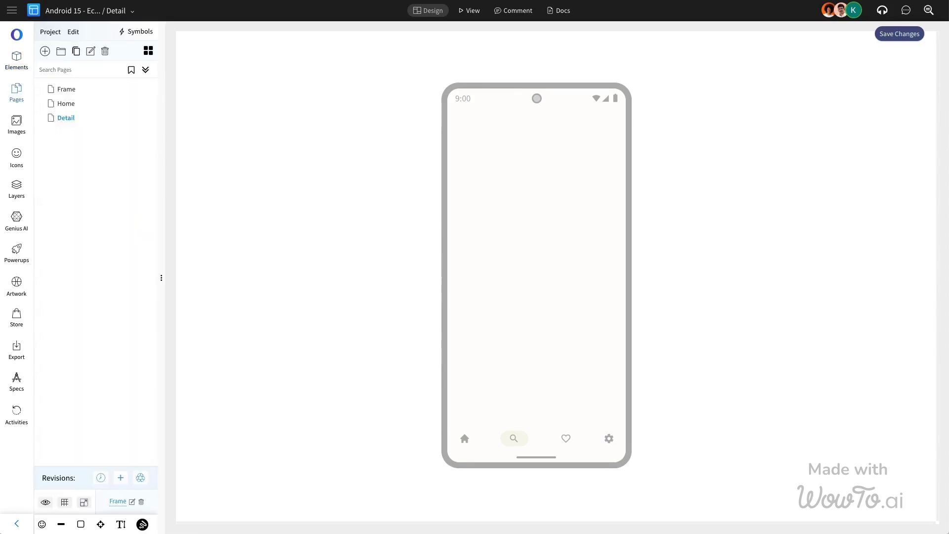
click(16, 60)
click(104, 73)
text(product)
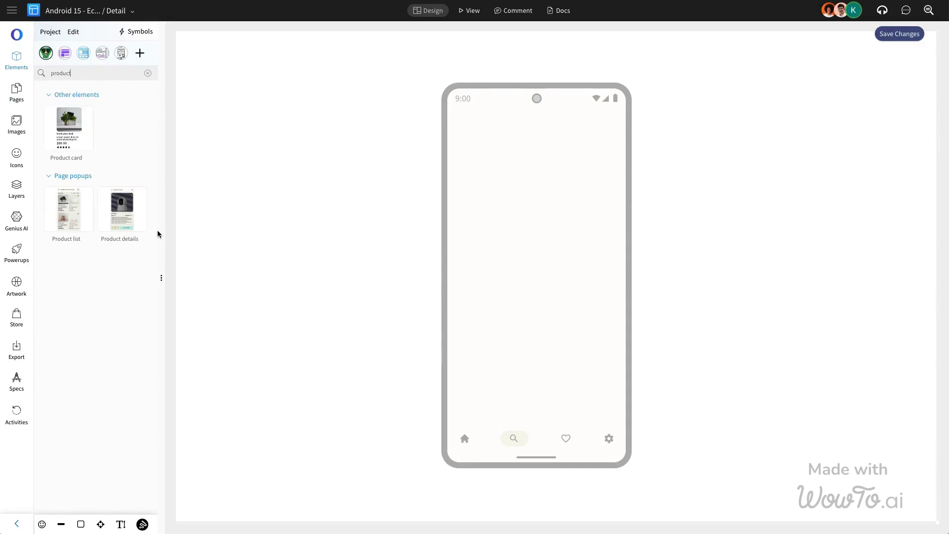
drag(122, 209, 555, 194)
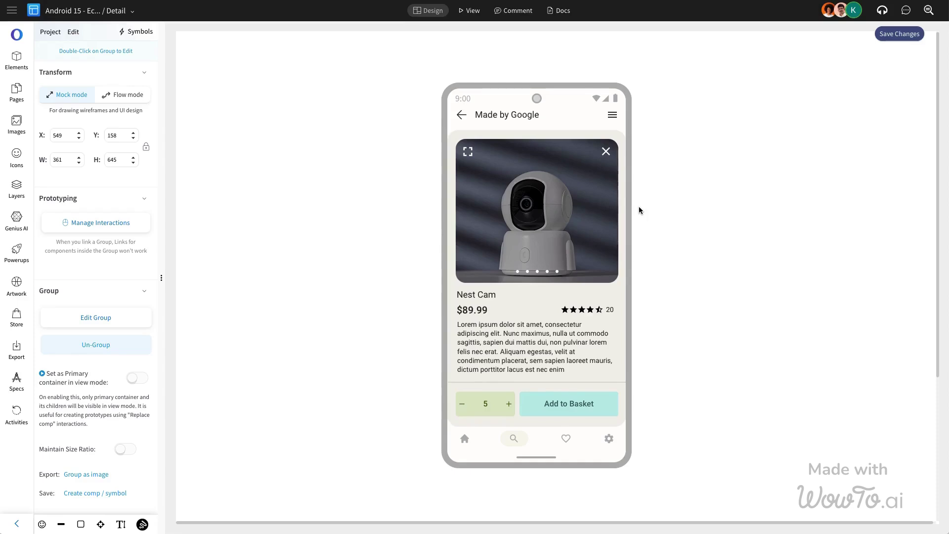
key(Down)
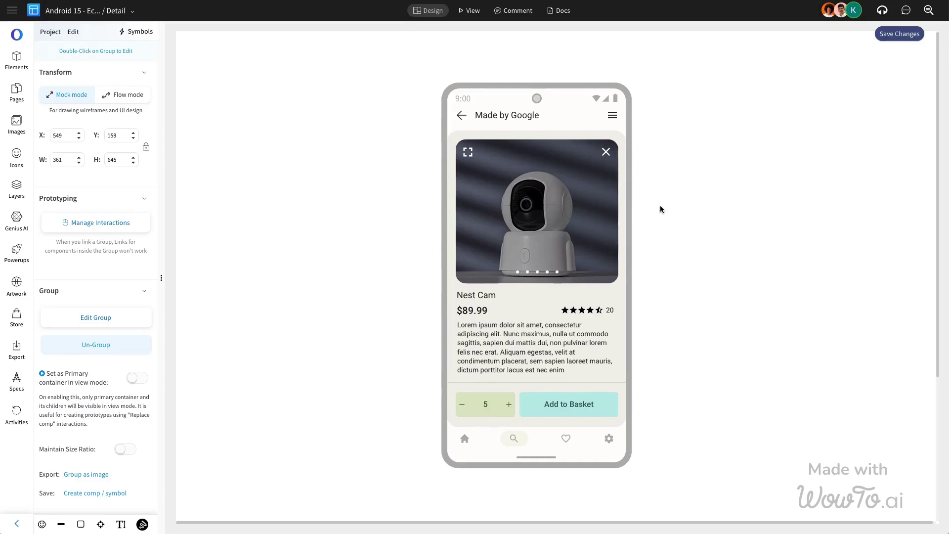
click(702, 205)
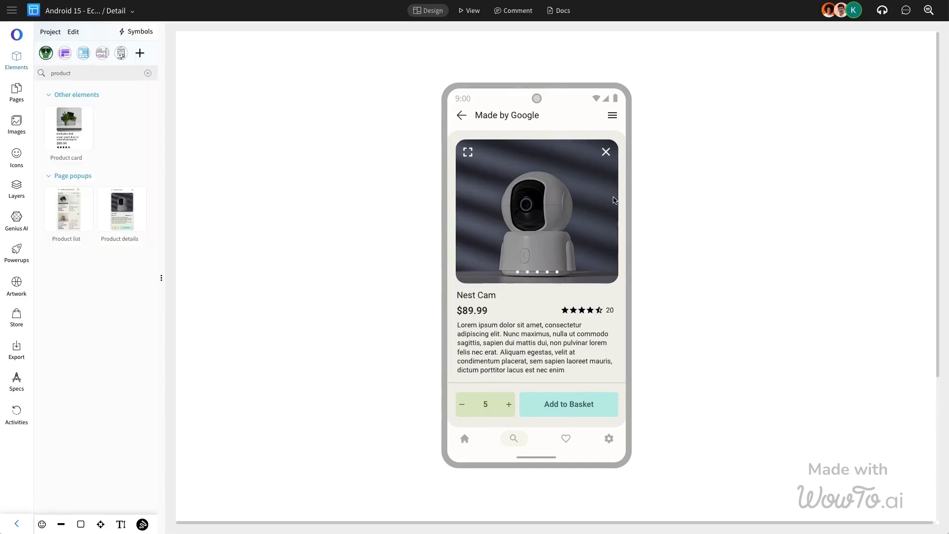
click(148, 73)
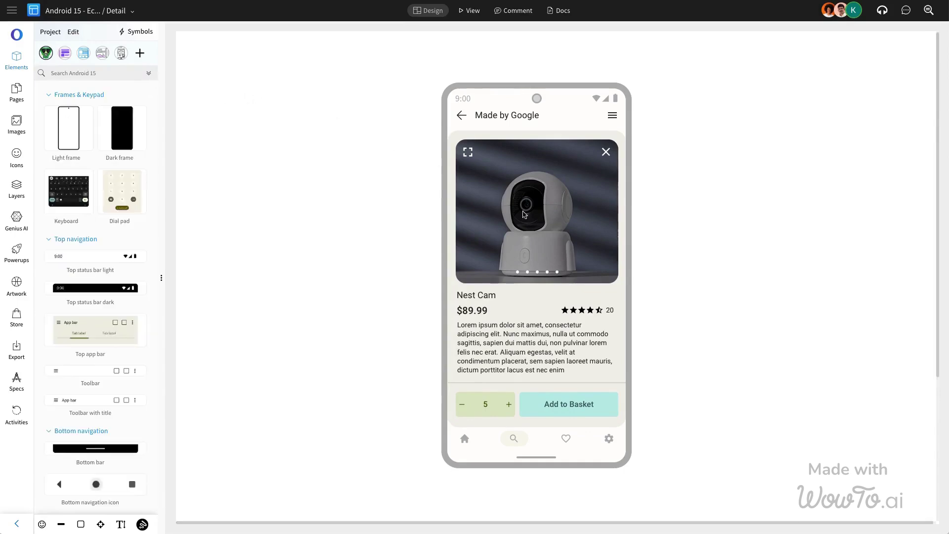
- Add a new page named Alert and apply the Detail page as its master
click(16, 91)
click(45, 51)
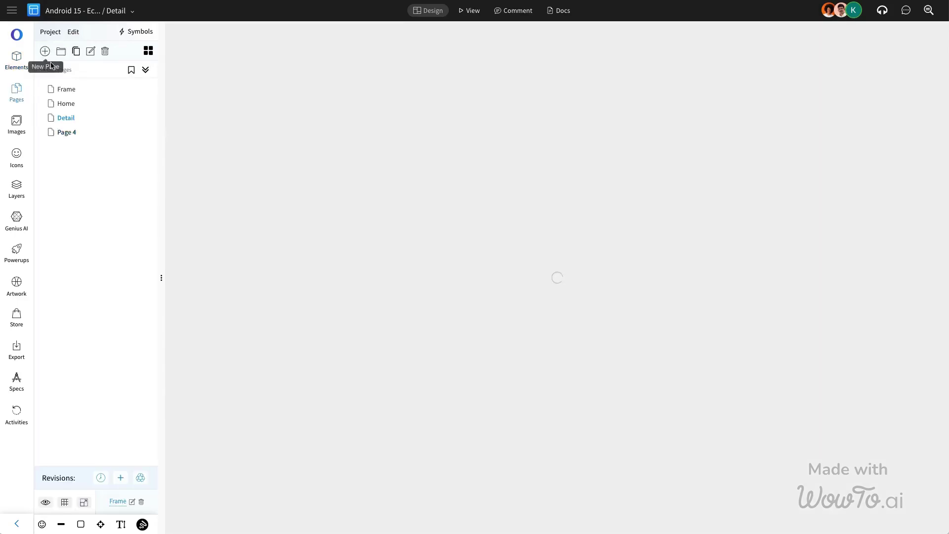
key(ctrl+a)
text(Ale)
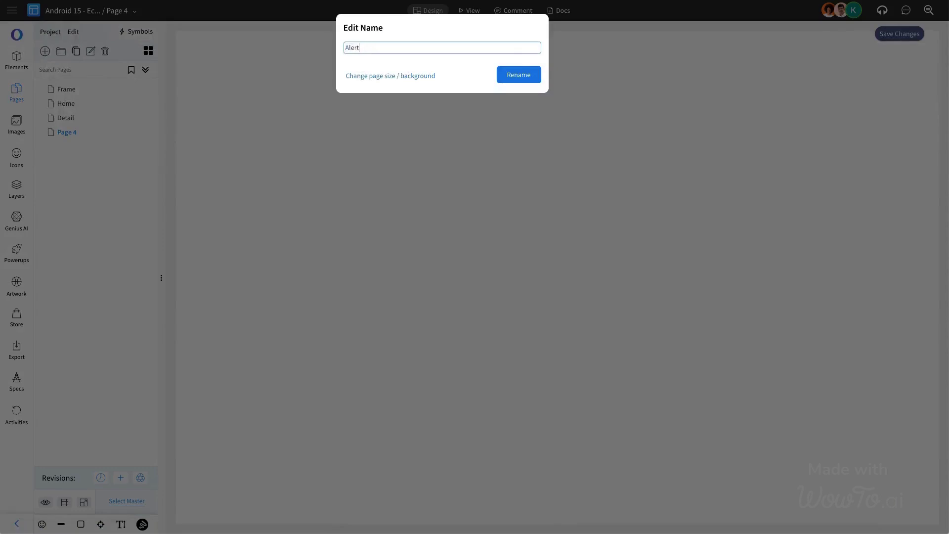
key(Return)
click(126, 500)
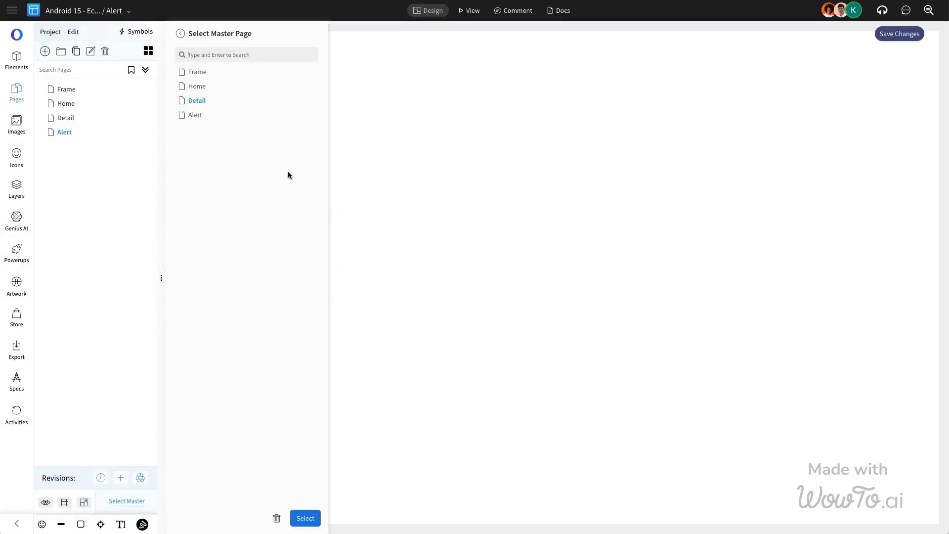
click(305, 518)
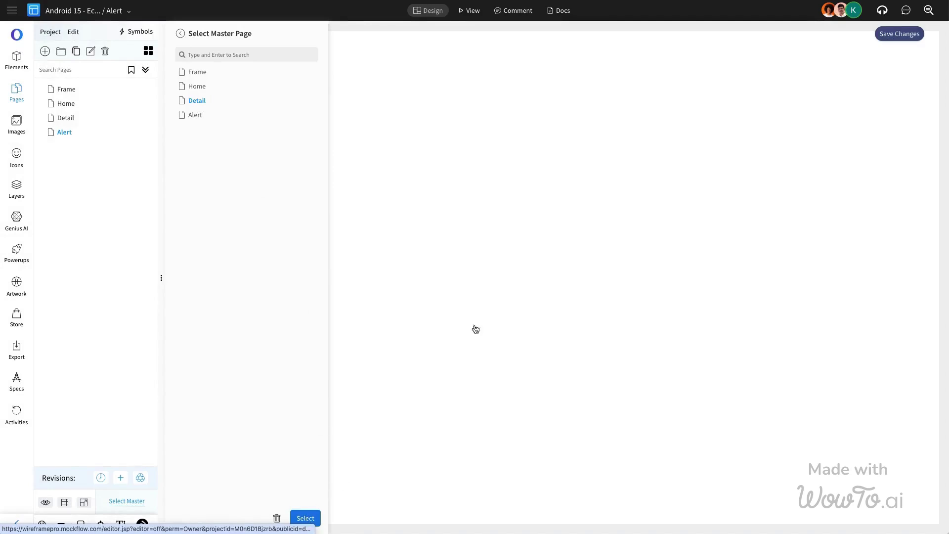
- Add a rectangle 362 wide and 755 high over the phone's screen area at X 548, Y 119
click(17, 58)
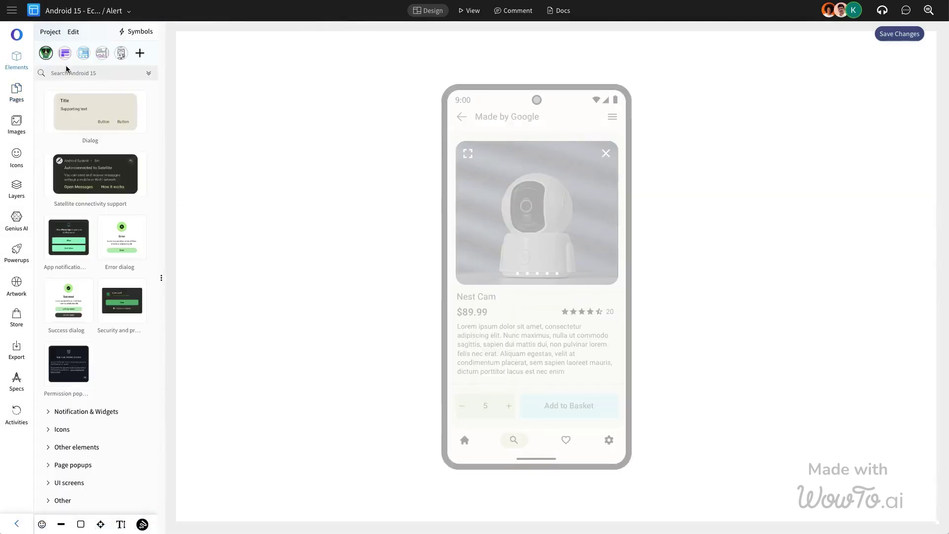
text(rec)
drag(69, 209, 548, 185)
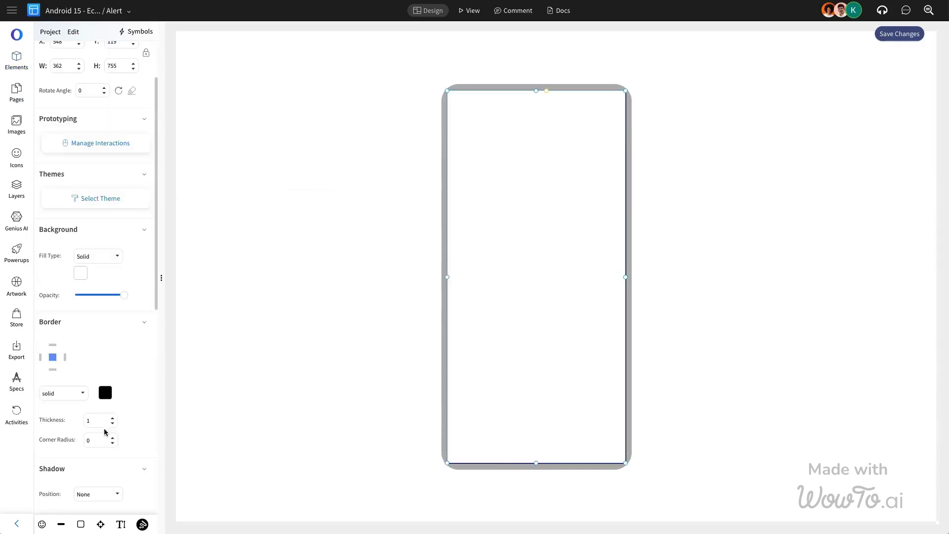
- Remove the rectangle's border and give it a semi-transparent dark fill that dims the product page beneath
click(55, 394)
click(69, 442)
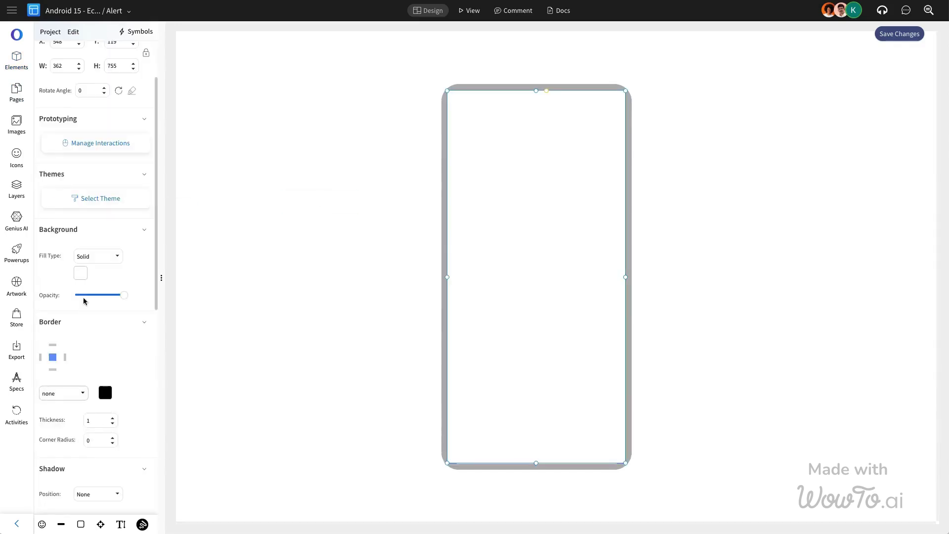
click(80, 273)
click(159, 360)
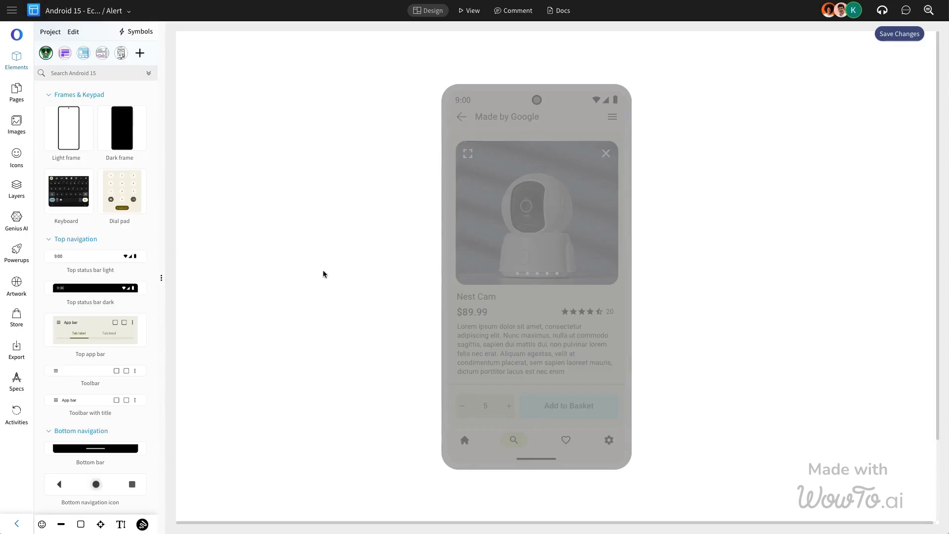
- Place a Success dialog from the List & Dialog elements over the dimmed phone screen at X 569, Y 307
click(148, 74)
click(73, 202)
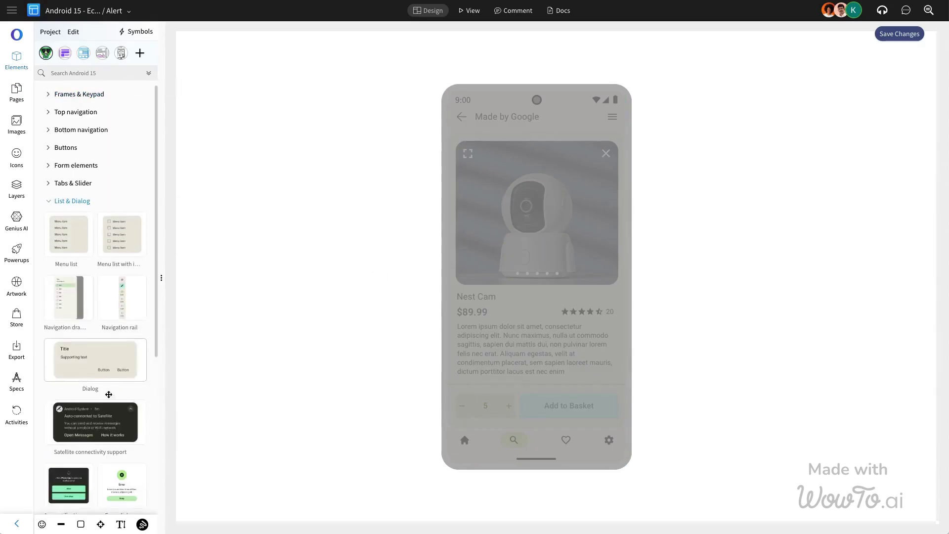
scroll(75, 405, down, 3)
drag(76, 410, 529, 270)
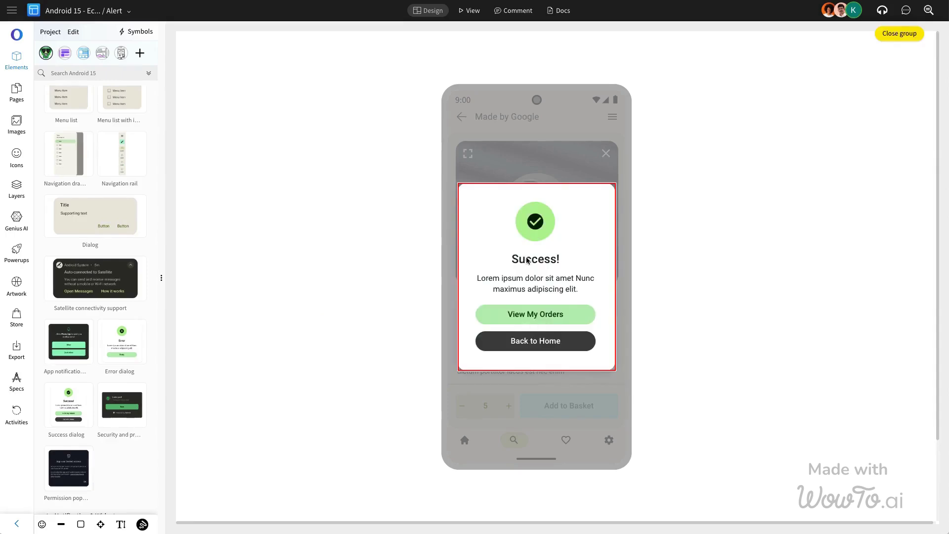
- Change the dialog's heading to "Your product successfully added to the cart" and its green button's label to "Continue Shopping"
click(527, 261)
double_click(527, 261)
text(Yo)
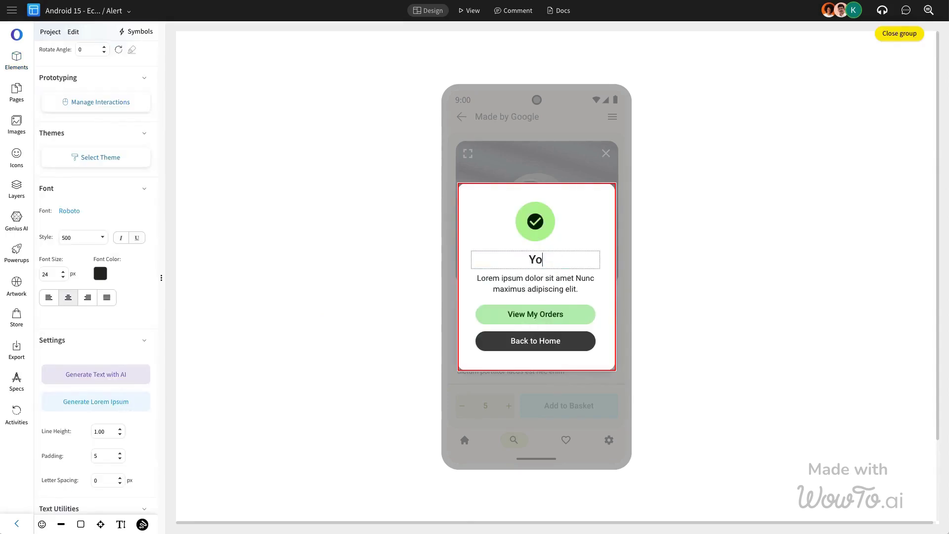
text(ur product successfully)
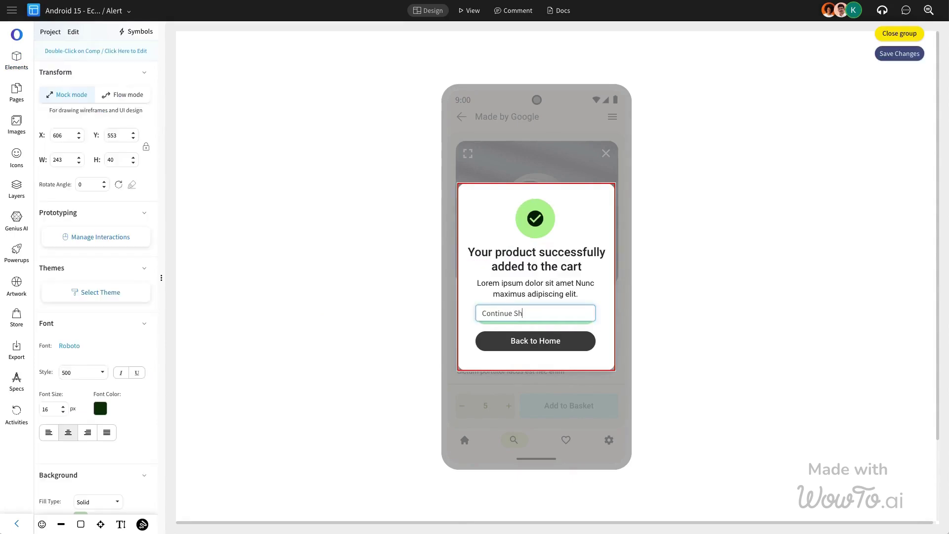
key(Escape)
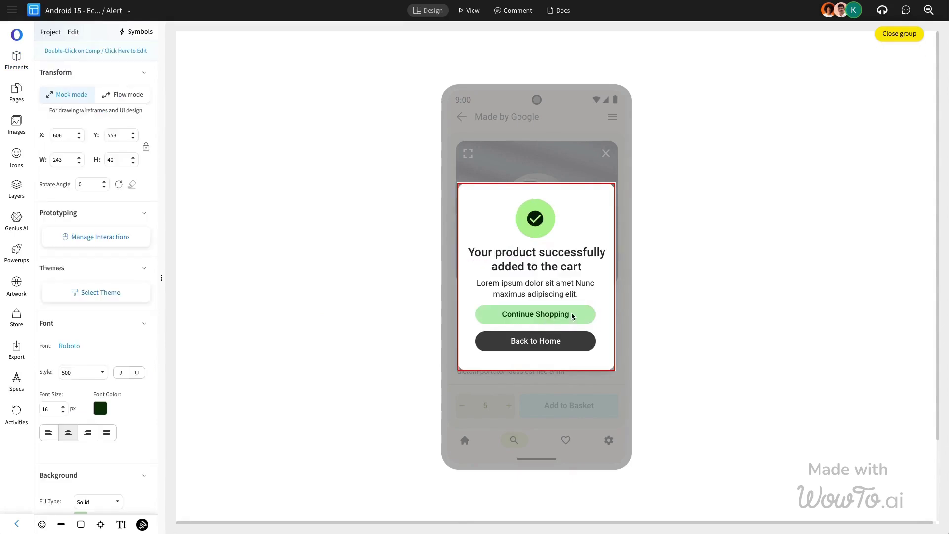
key(Escape)
click(548, 252)
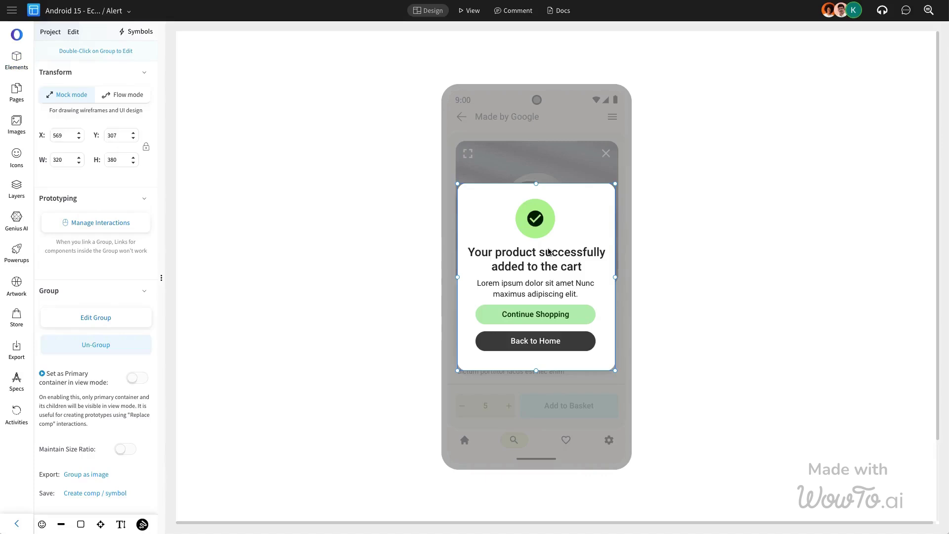
click(641, 267)
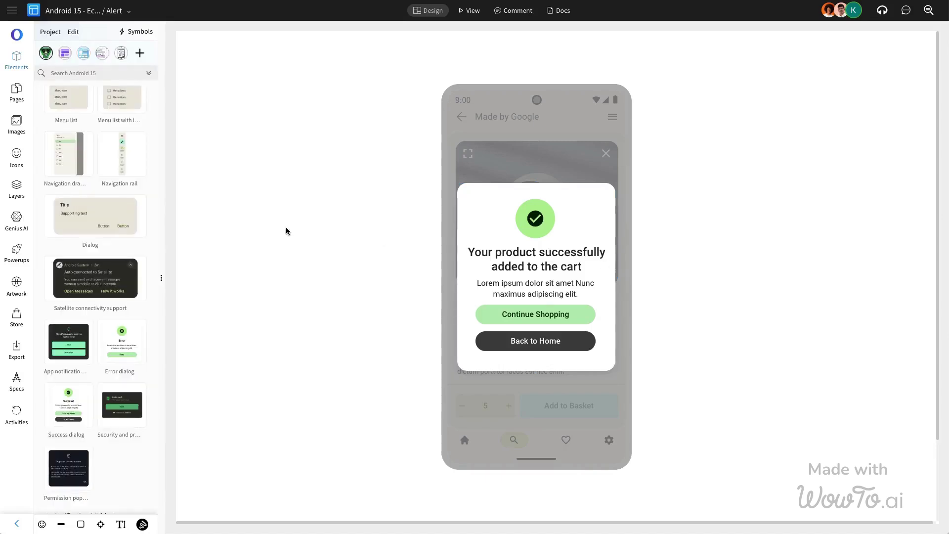
- On the Home page, link the Nest Cam product card to the Detail page with an on-click Goto Page interaction
click(17, 92)
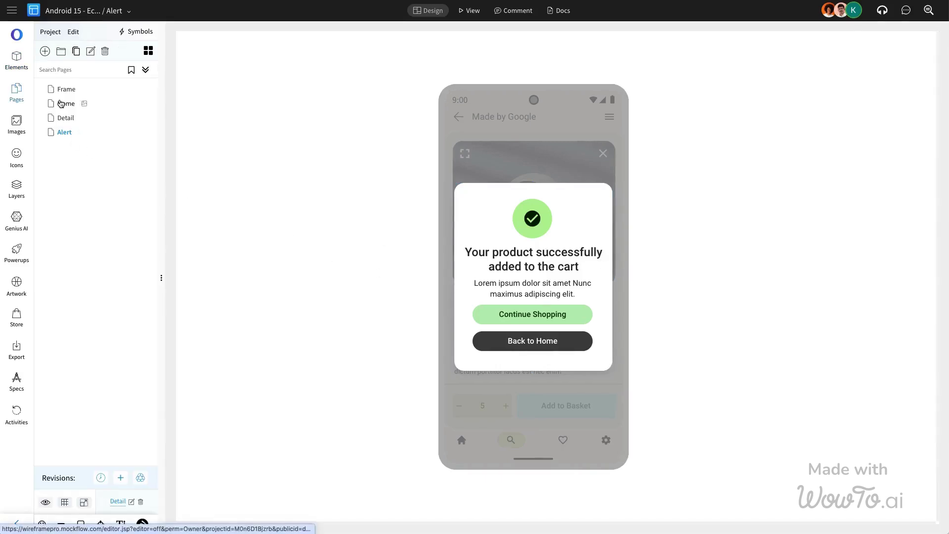
click(61, 103)
click(582, 213)
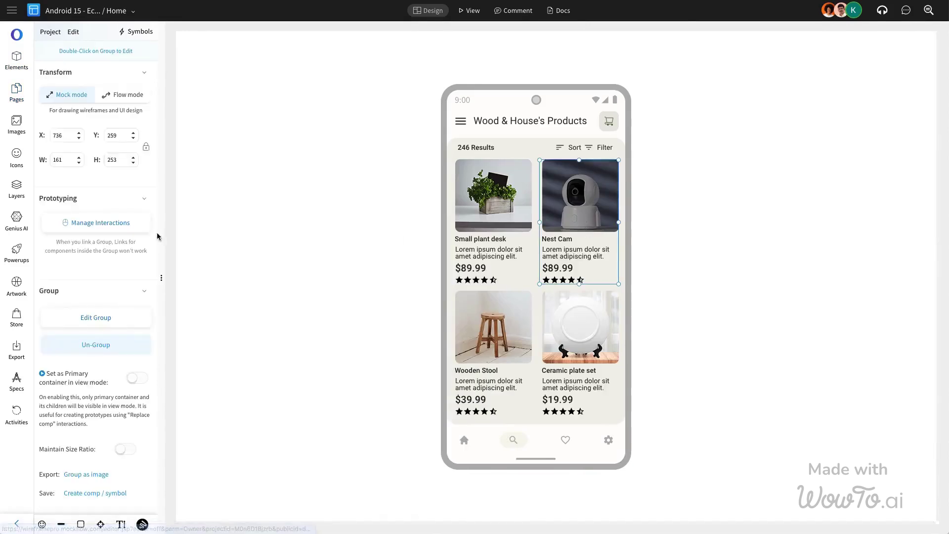
click(134, 223)
click(251, 83)
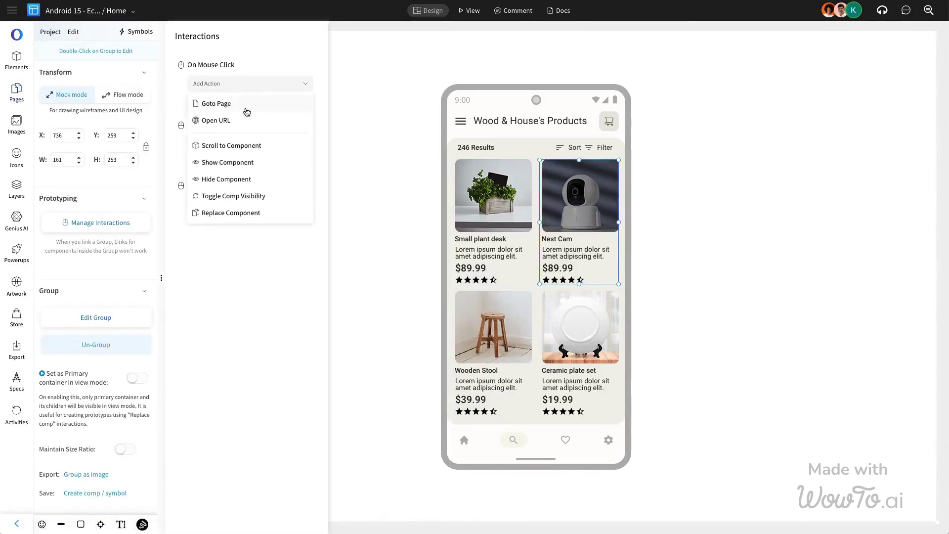
click(242, 110)
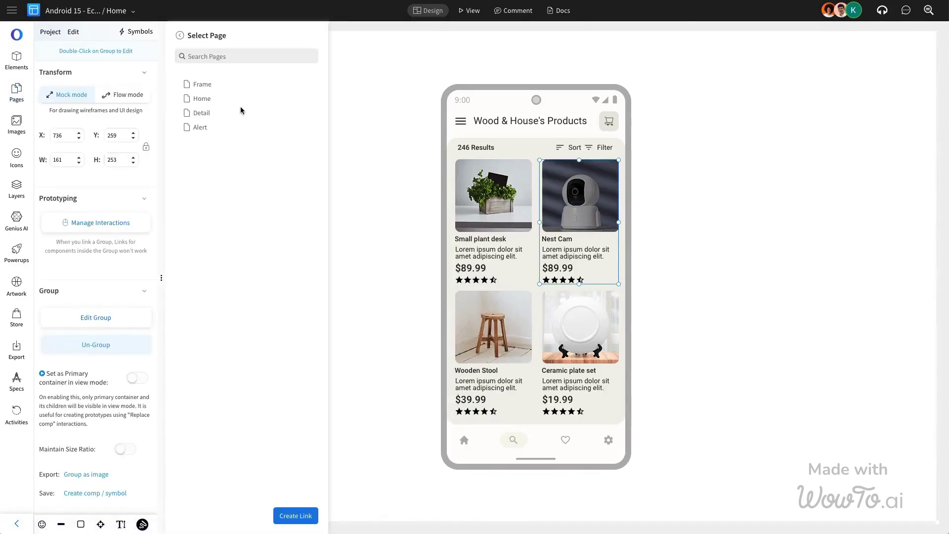
click(208, 113)
click(309, 517)
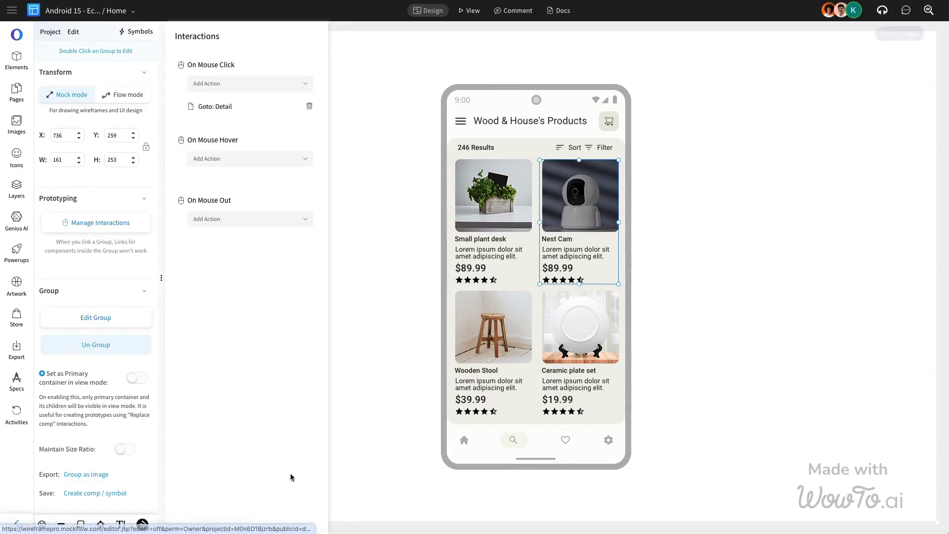
click(366, 167)
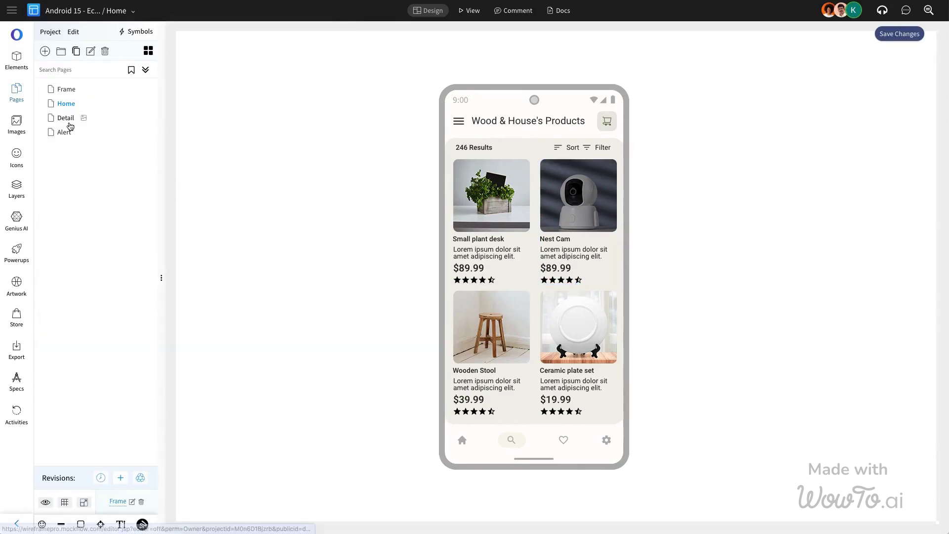
- On the Detail page, link the Add to Basket button to the Alert page on mouse click and save the changes
click(66, 119)
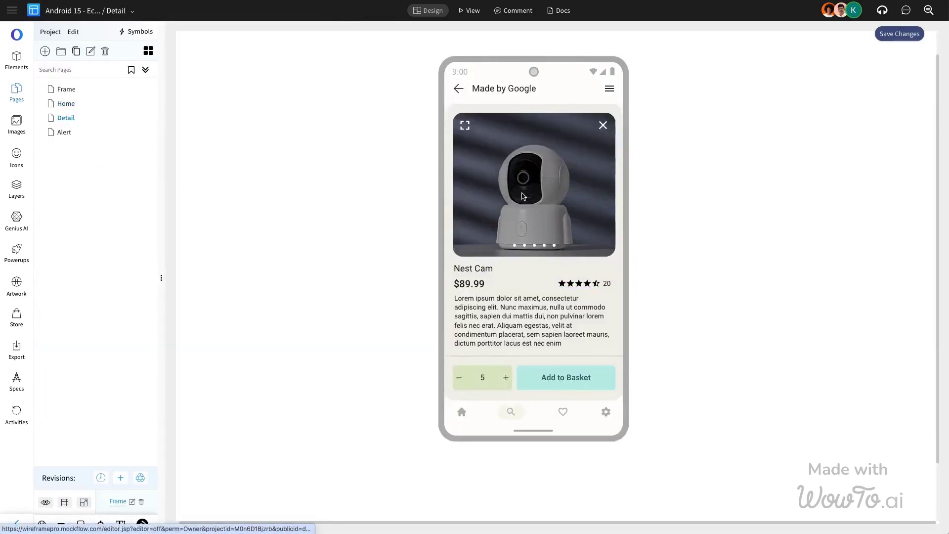
click(573, 371)
double_click(583, 379)
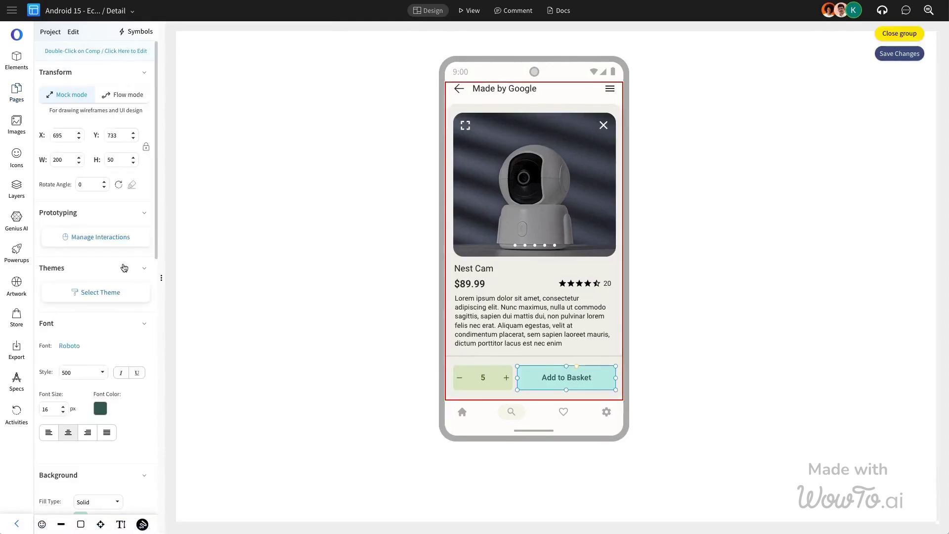
click(121, 246)
click(234, 88)
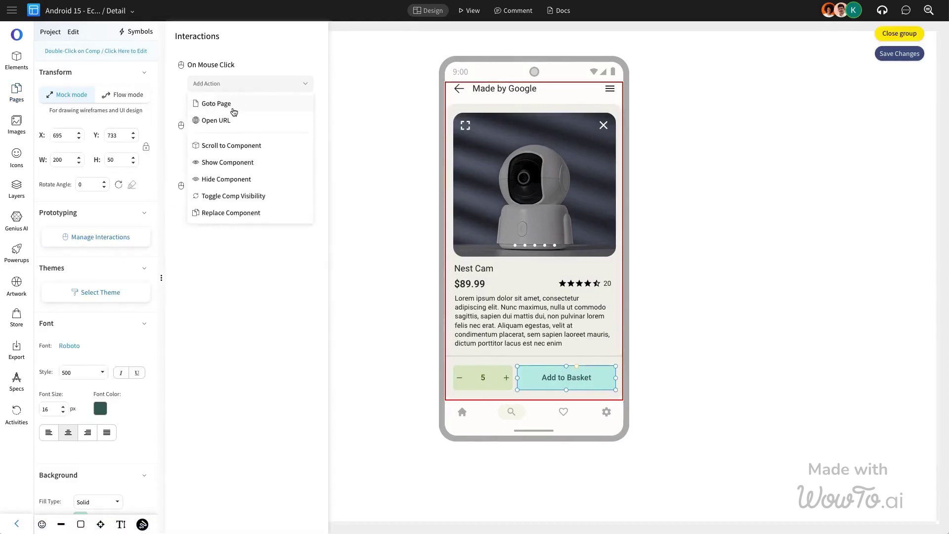
click(234, 105)
click(200, 128)
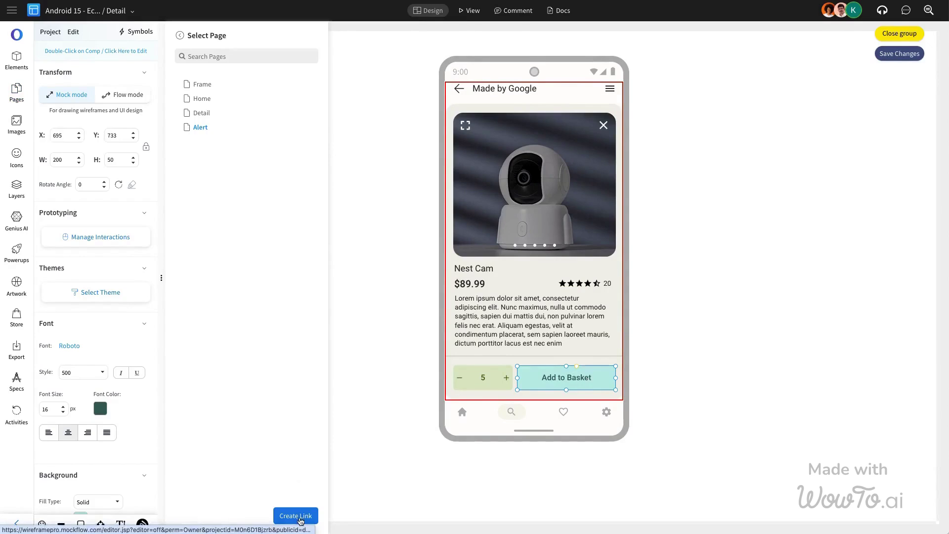
click(296, 515)
click(406, 264)
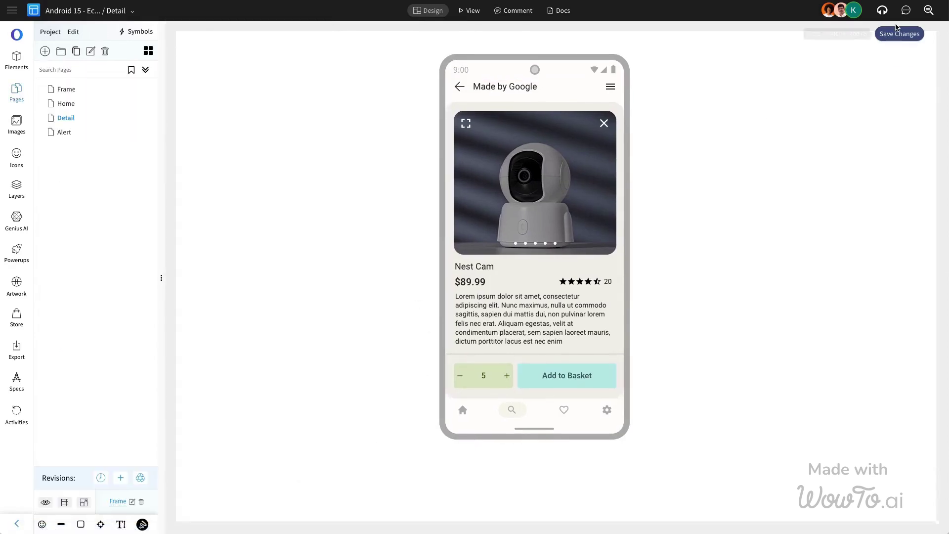
click(899, 34)
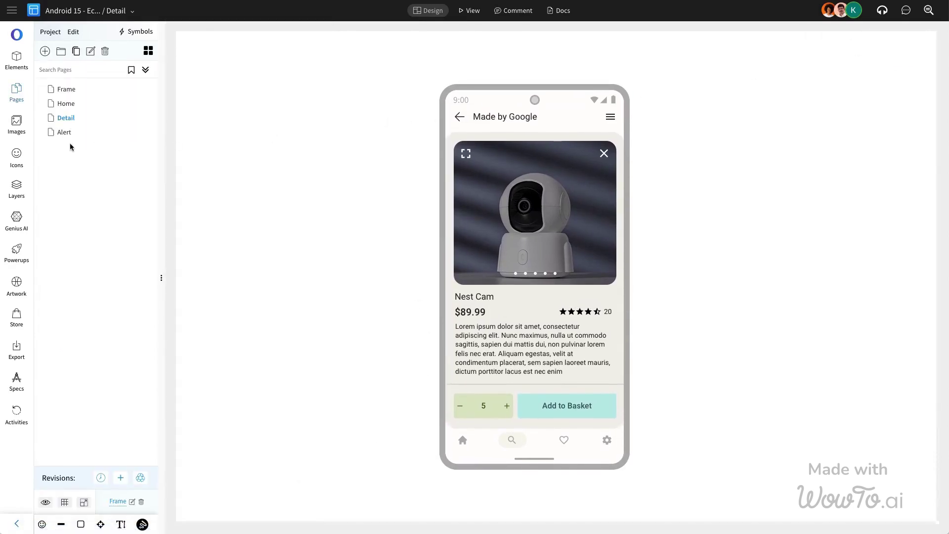
- On the Alert page, link the dialog's Back to Home button to the Home page on mouse click and save the changes
click(63, 131)
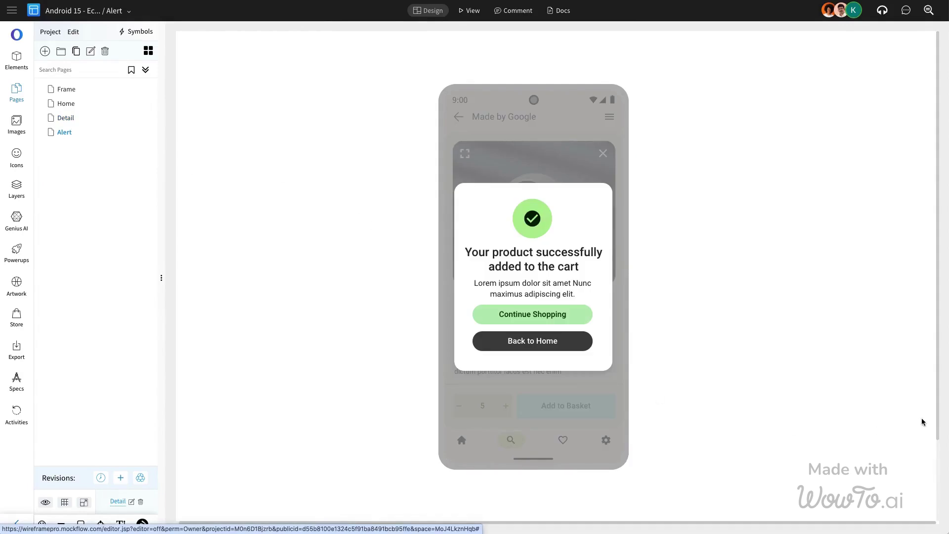
double_click(534, 345)
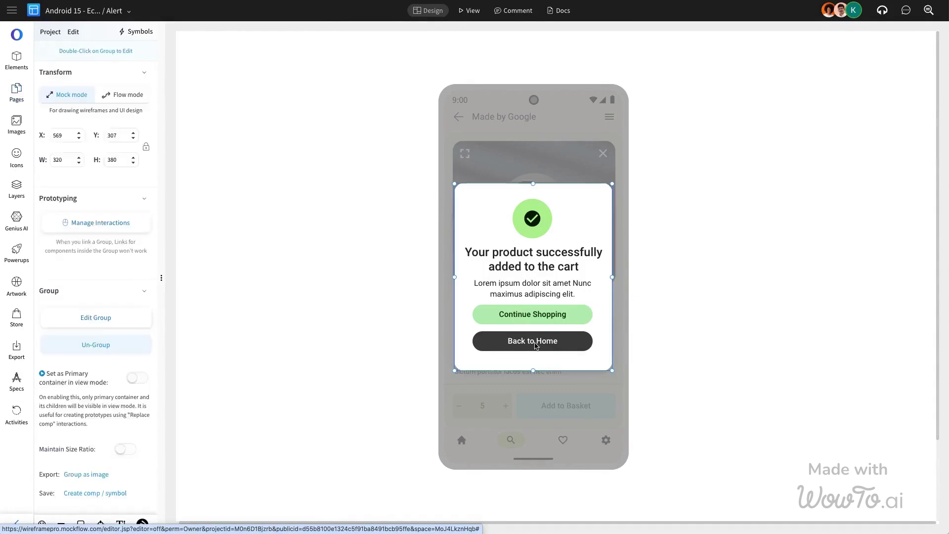
click(135, 230)
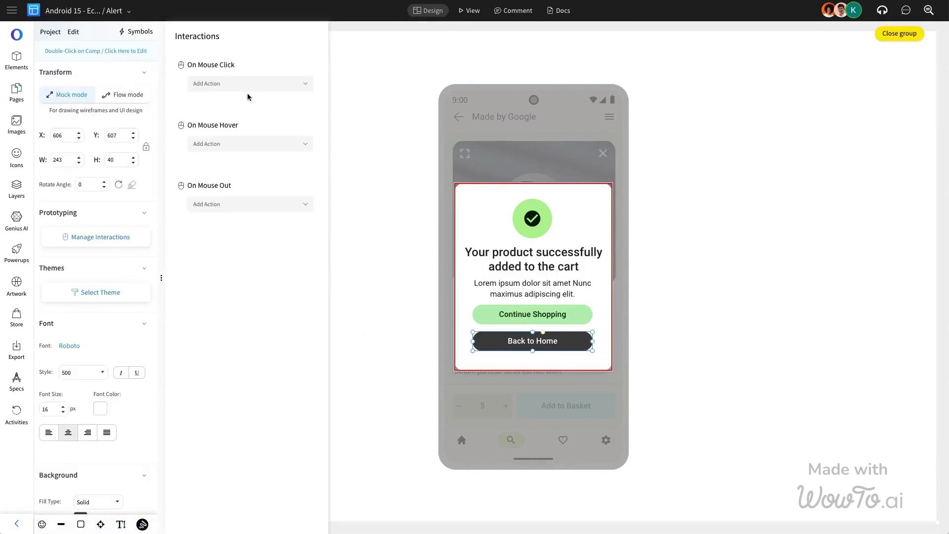
click(251, 86)
click(244, 103)
click(212, 98)
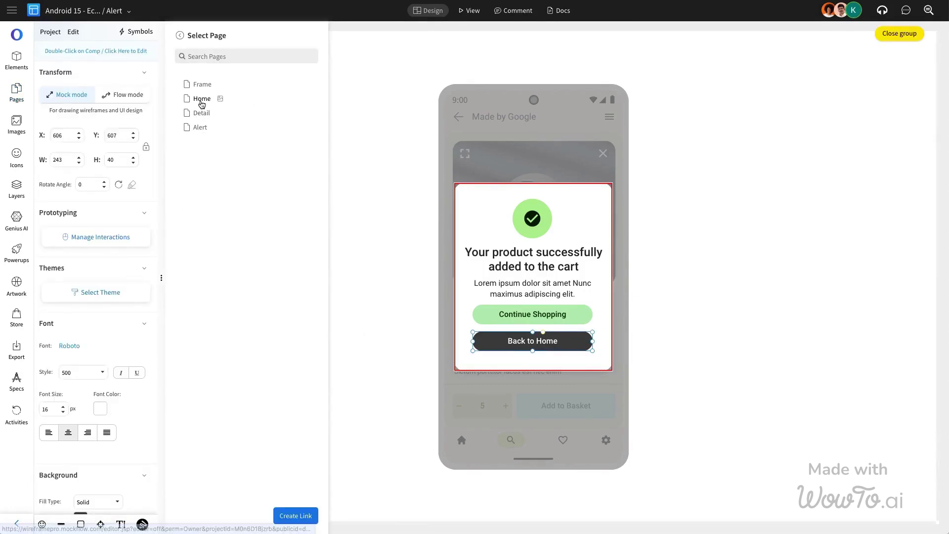
click(299, 515)
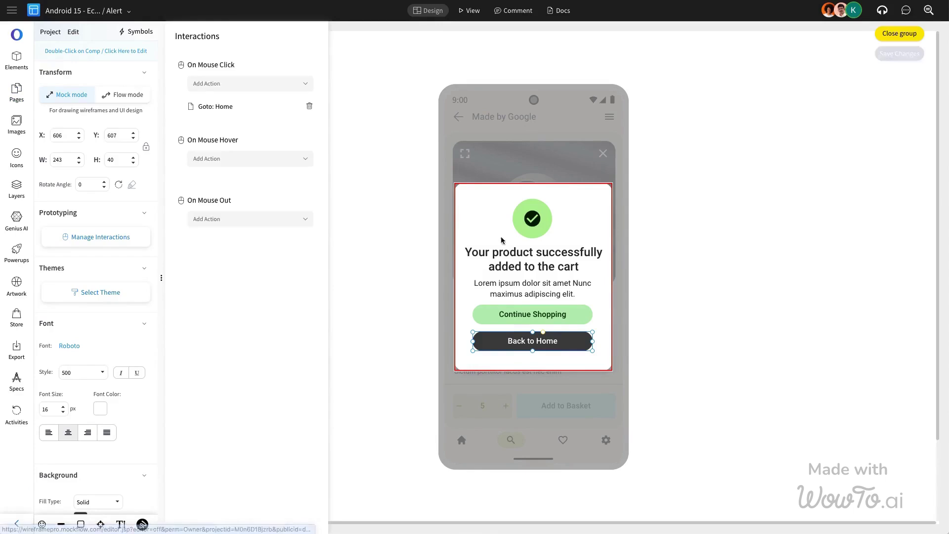
click(367, 159)
click(898, 34)
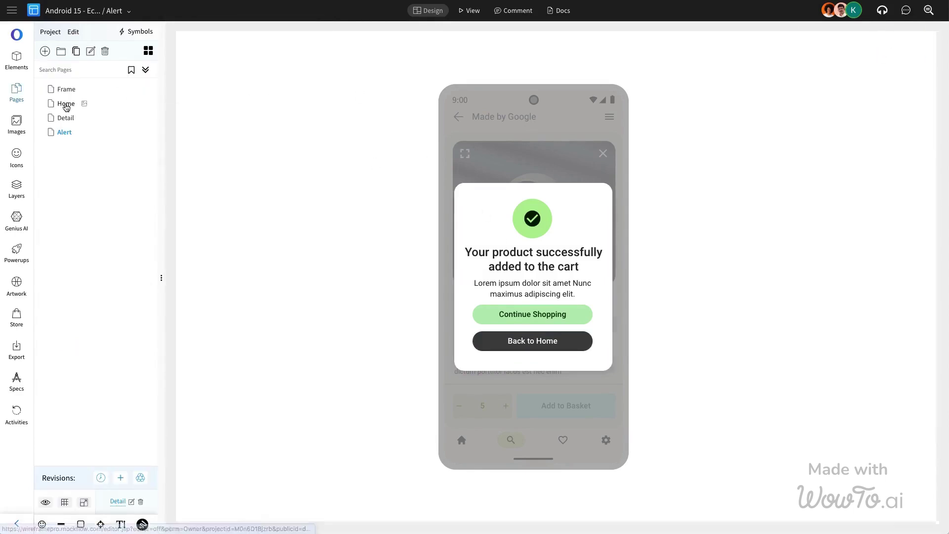
- Preview the prototype from the Home page and test the Nest Cam, Add to Basket and Back to Home links twice
click(131, 102)
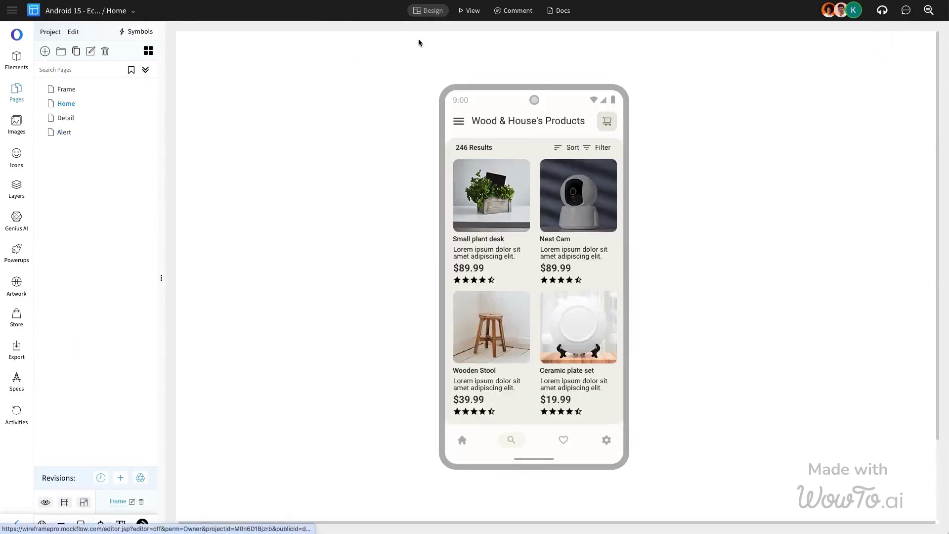
click(469, 11)
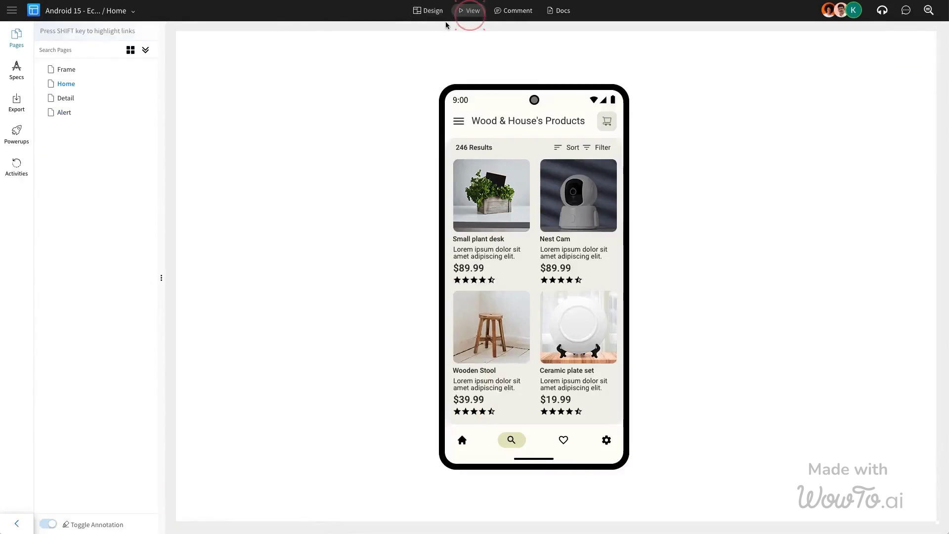
click(597, 220)
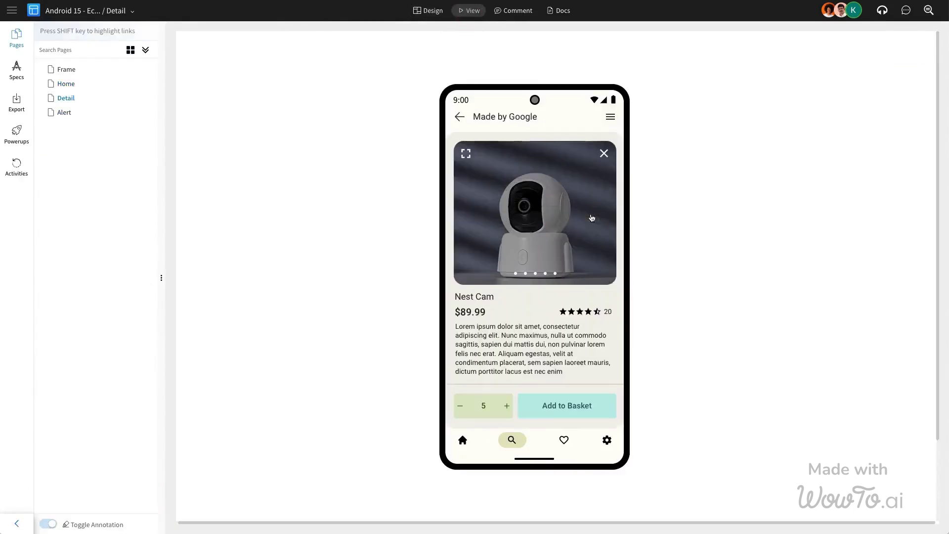
click(581, 412)
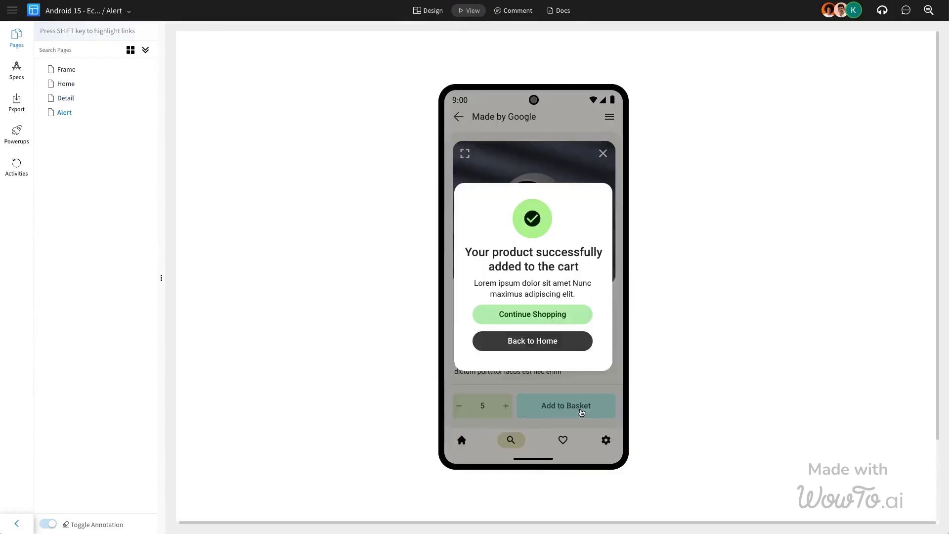
click(544, 345)
click(579, 212)
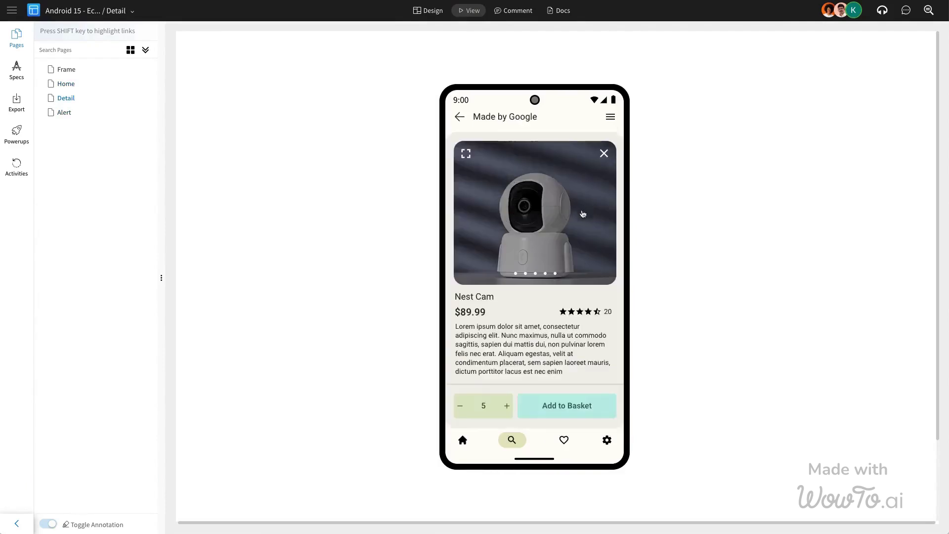
click(576, 404)
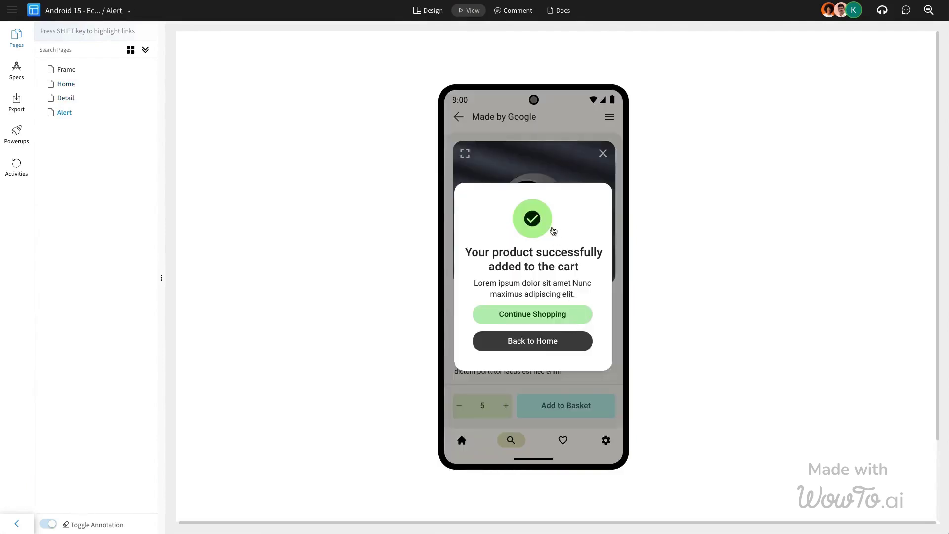
click(543, 343)
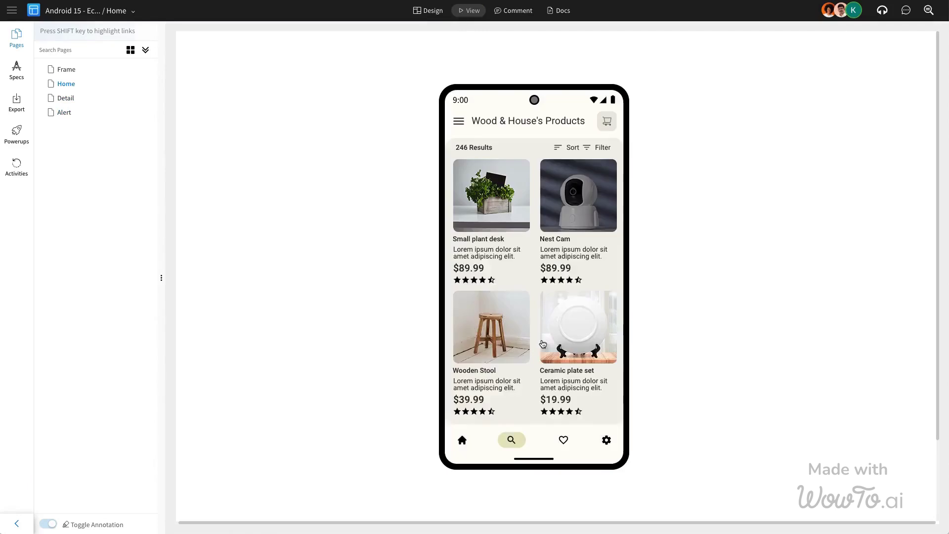